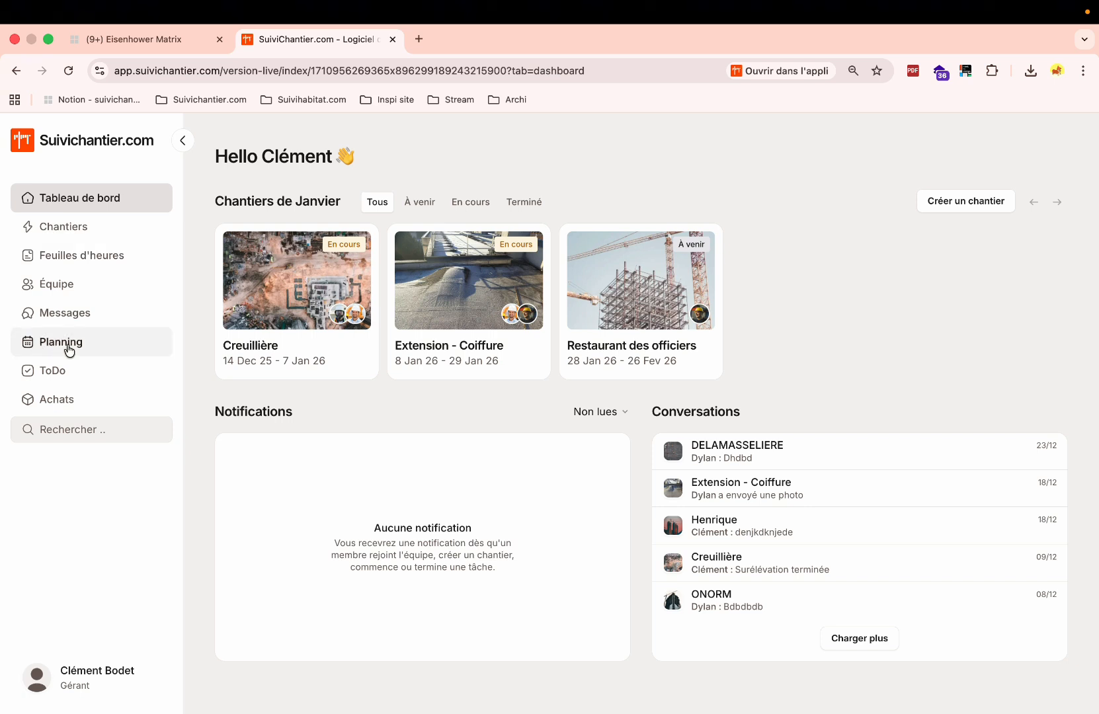
Show the January 26 planning calendar in the per-site Chantier view.
left_click(69, 347)
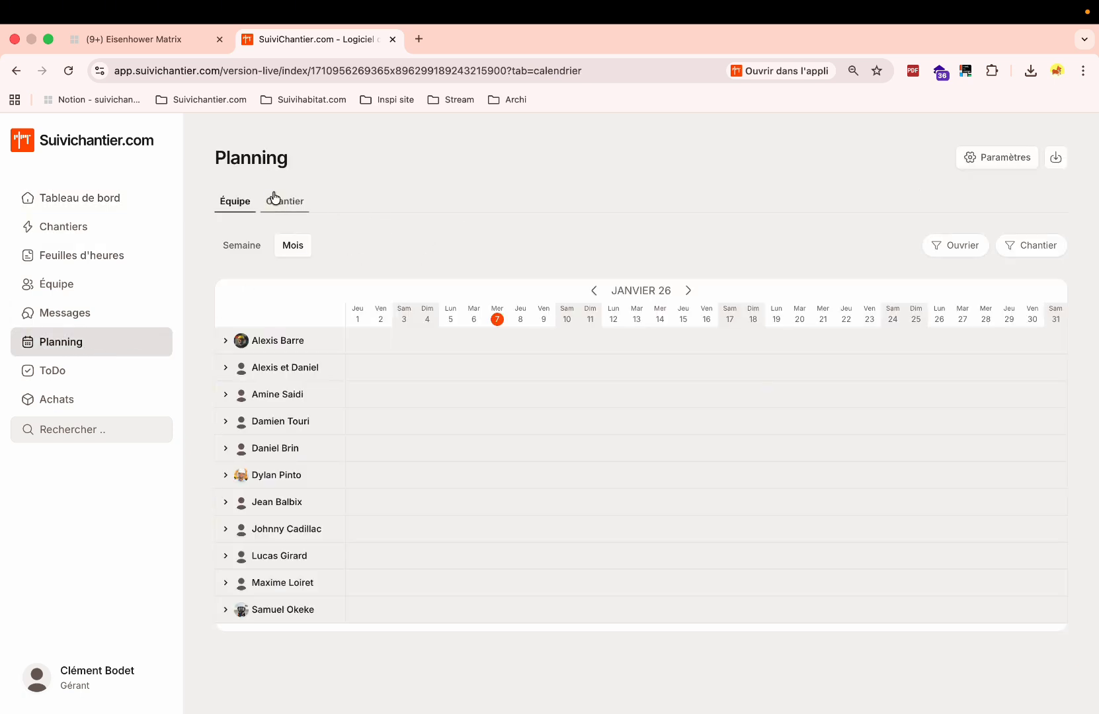
triple_click(242, 159)
left_click(370, 184)
left_click(280, 209)
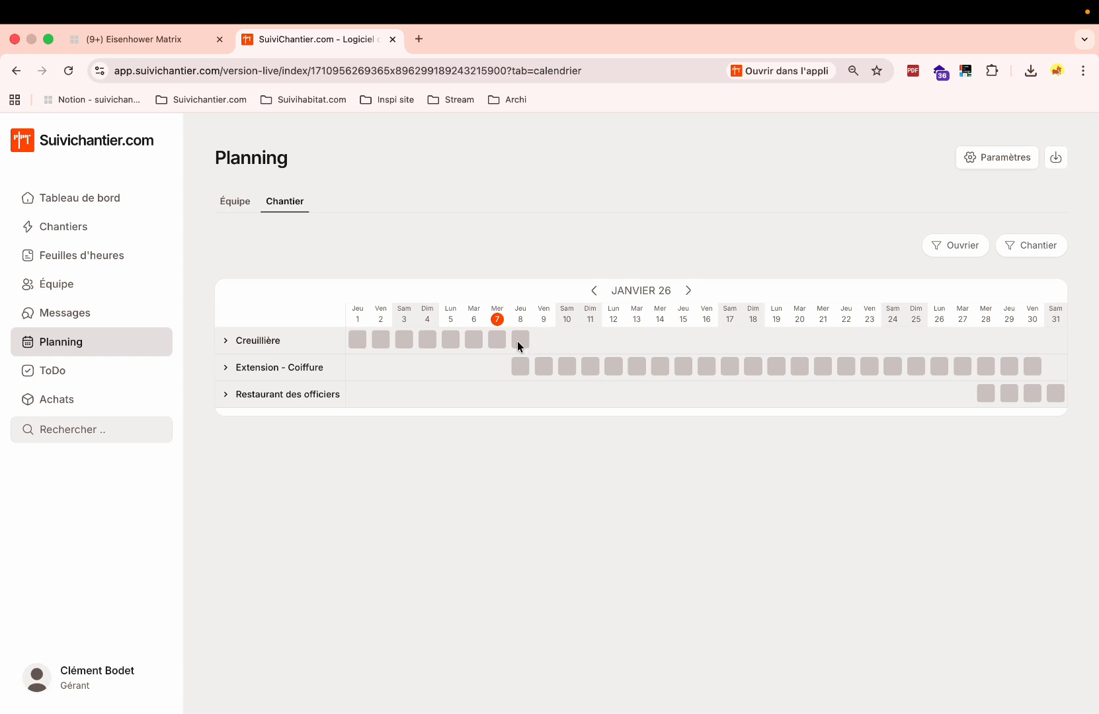
left_click(66, 228)
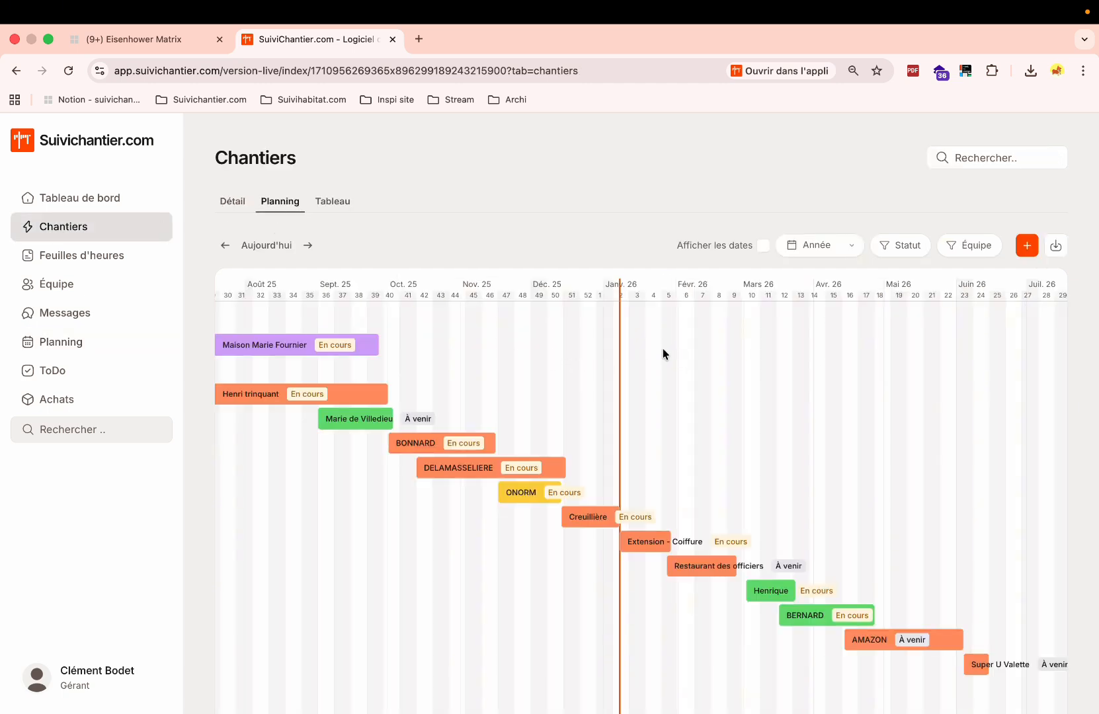
mouse_move(588, 519)
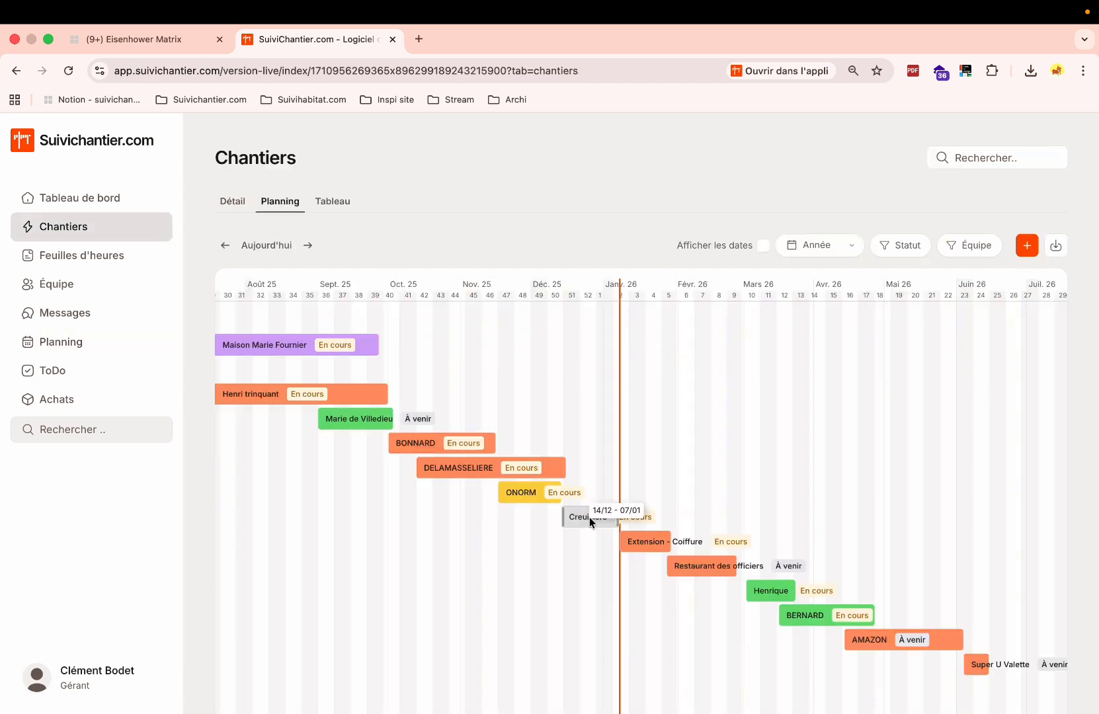
mouse_move(639, 544)
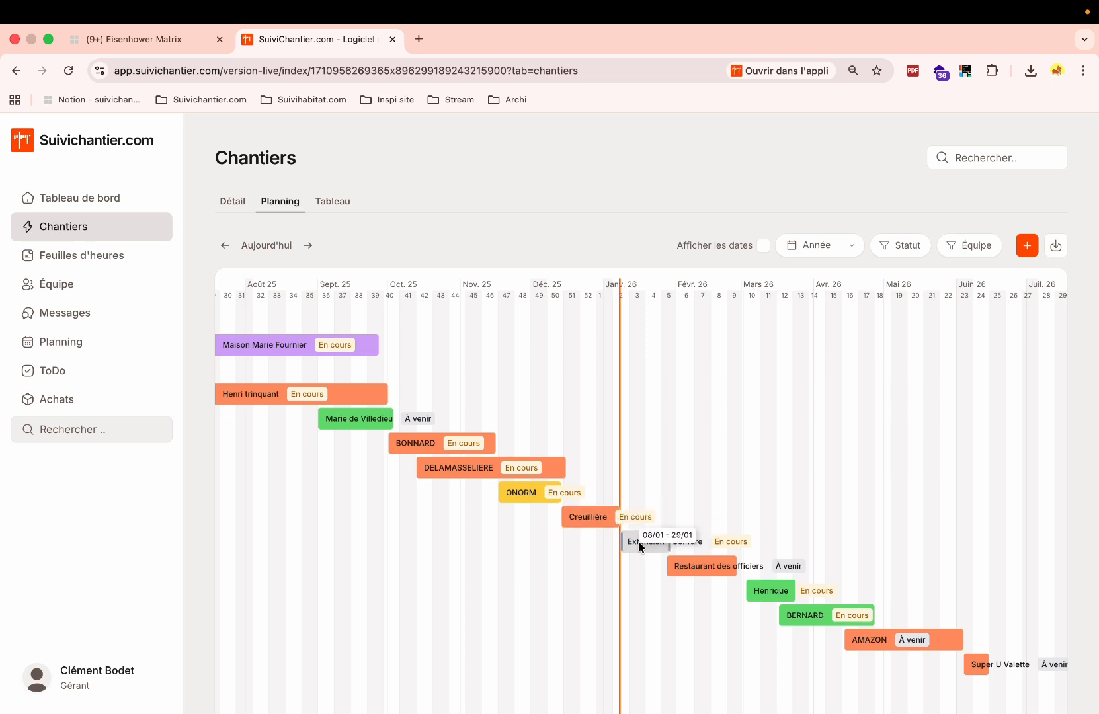
mouse_move(685, 562)
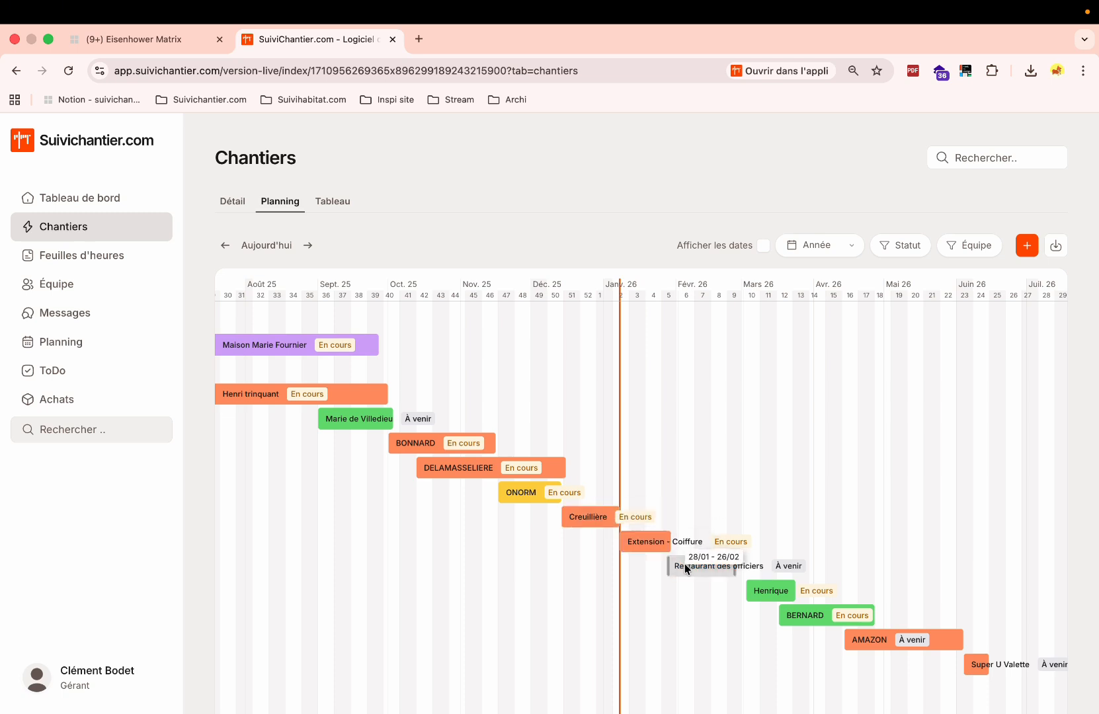
left_click(50, 341)
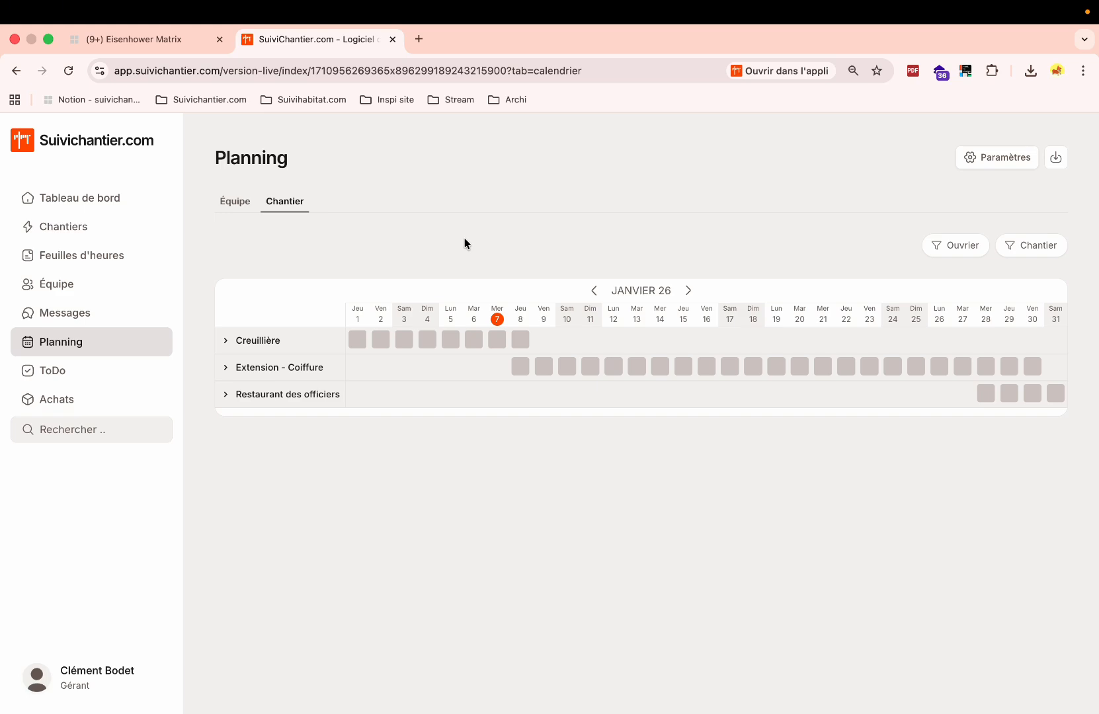
Open the Équipe page and scroll down to the Ouvriers section.
left_click(55, 284)
scroll(570, 520, "down", 6)
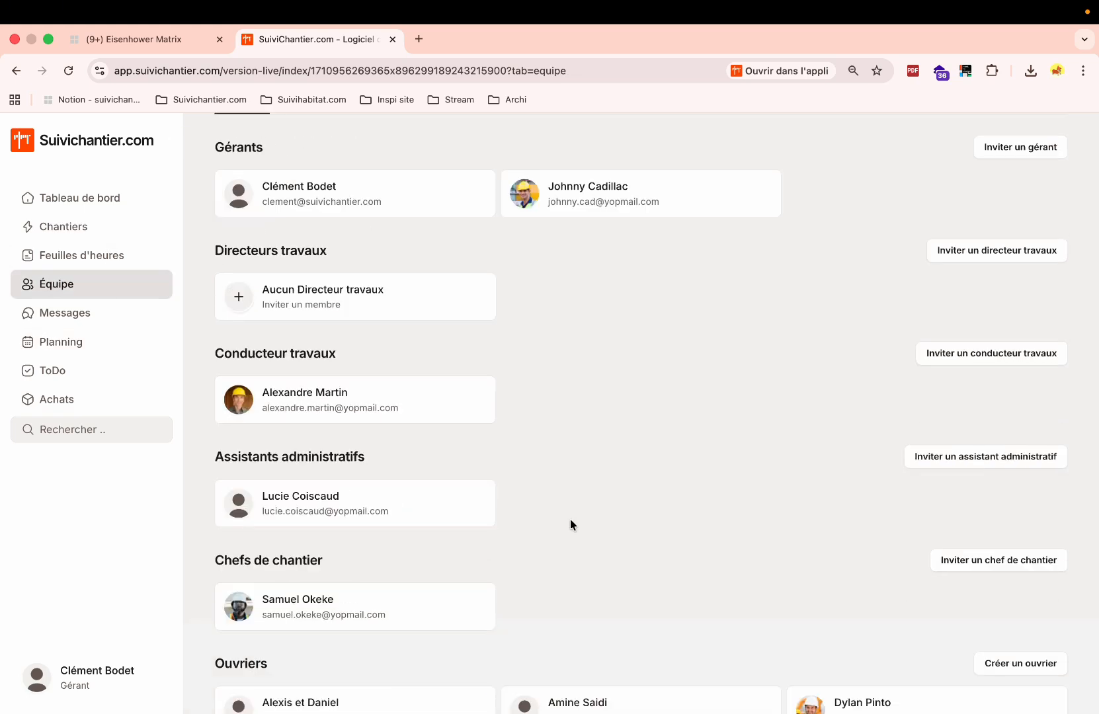
double_click(245, 401)
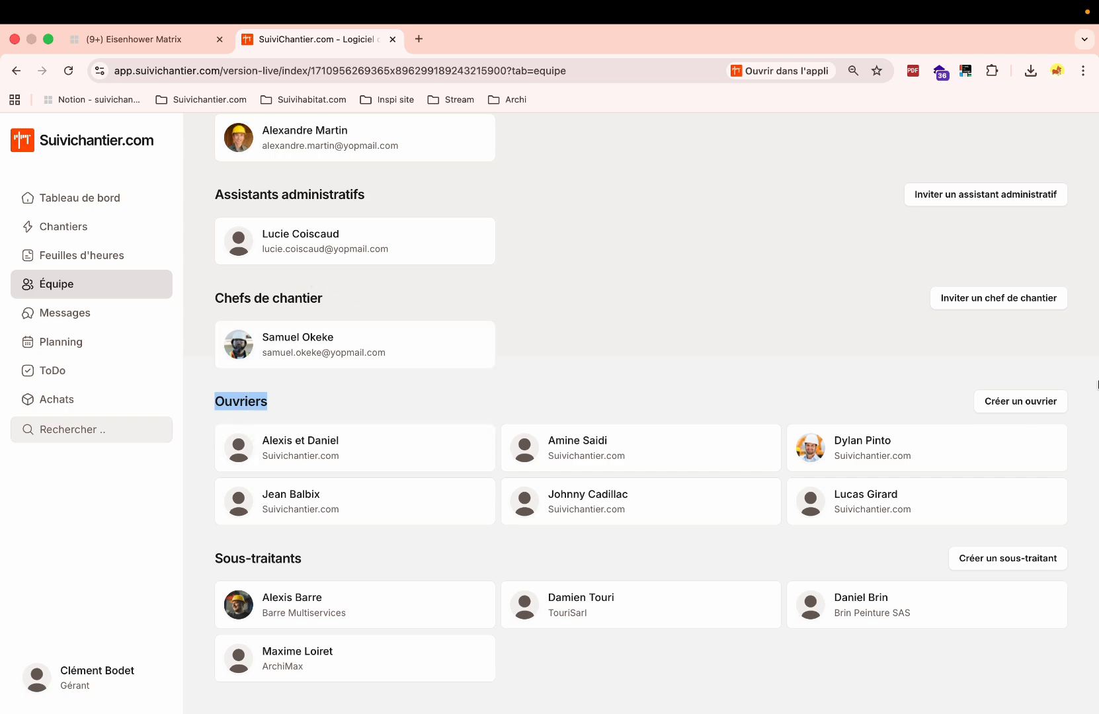
Start a new worker with no software access, then close the form unsaved.
left_click(1019, 402)
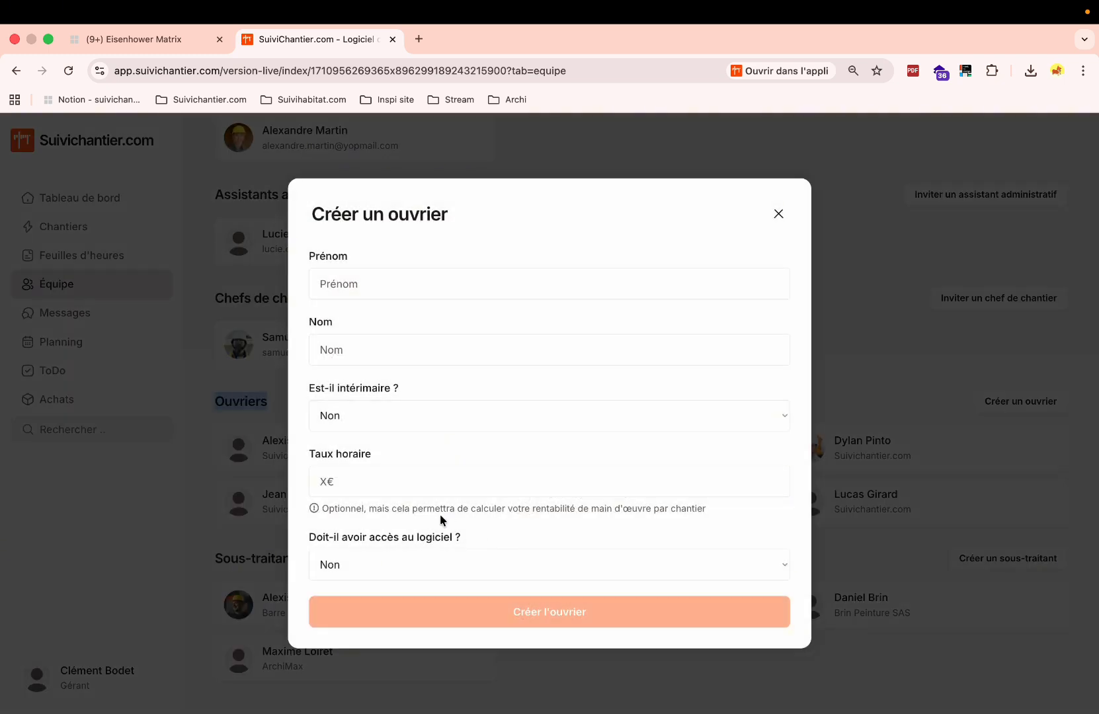
left_click(430, 556)
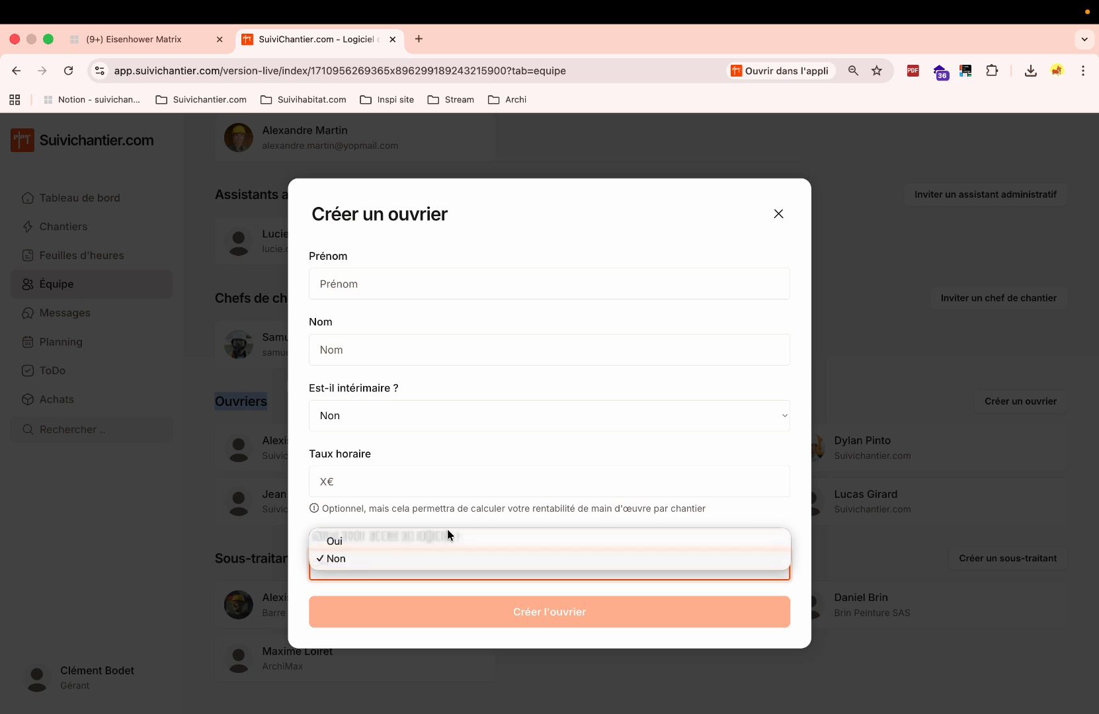
left_click(550, 430)
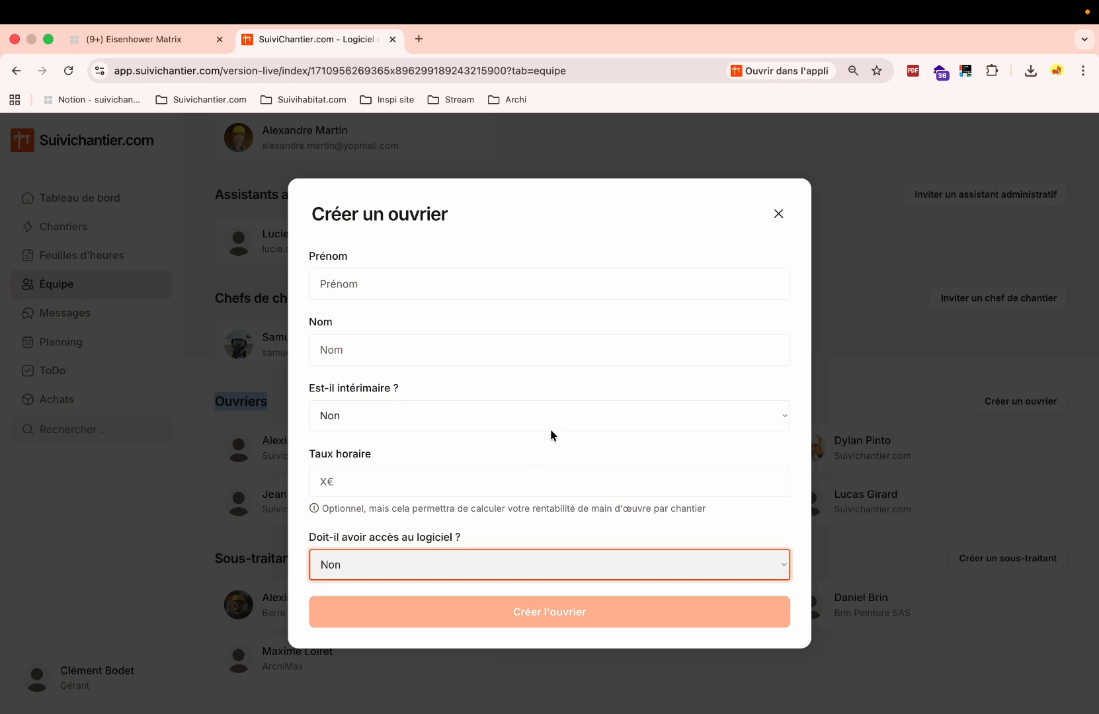
left_click(778, 213)
scroll(675, 281, "up", 3)
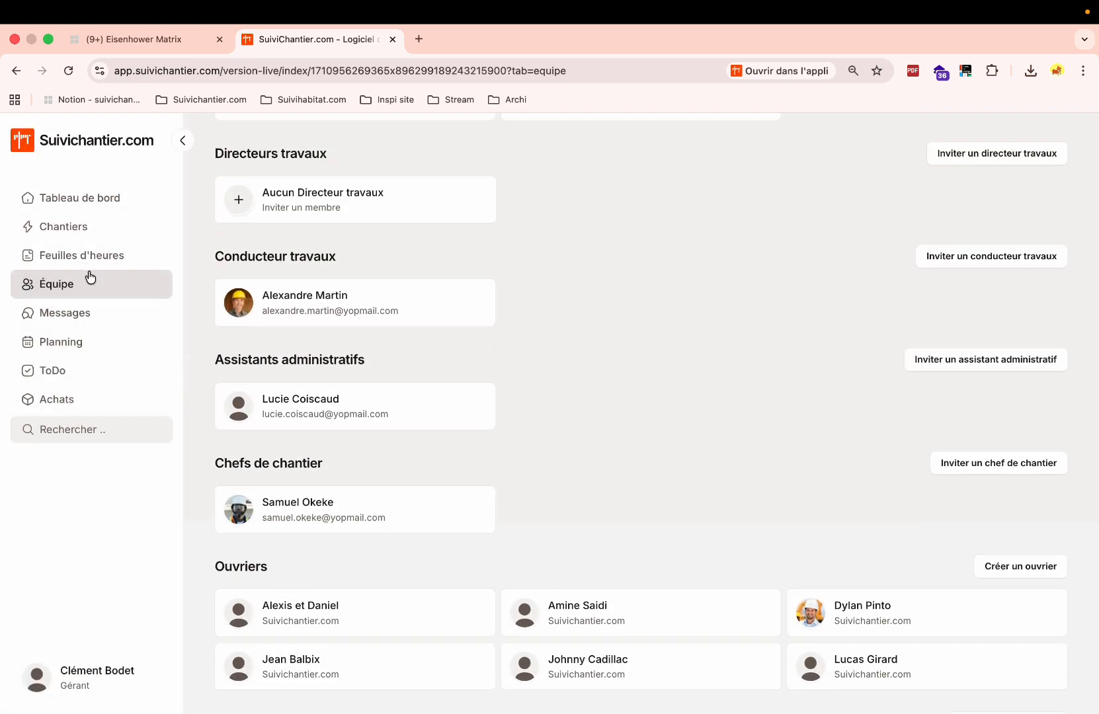
Expand Creuillière and assign three available workers to it on Monday 5 January.
left_click(69, 348)
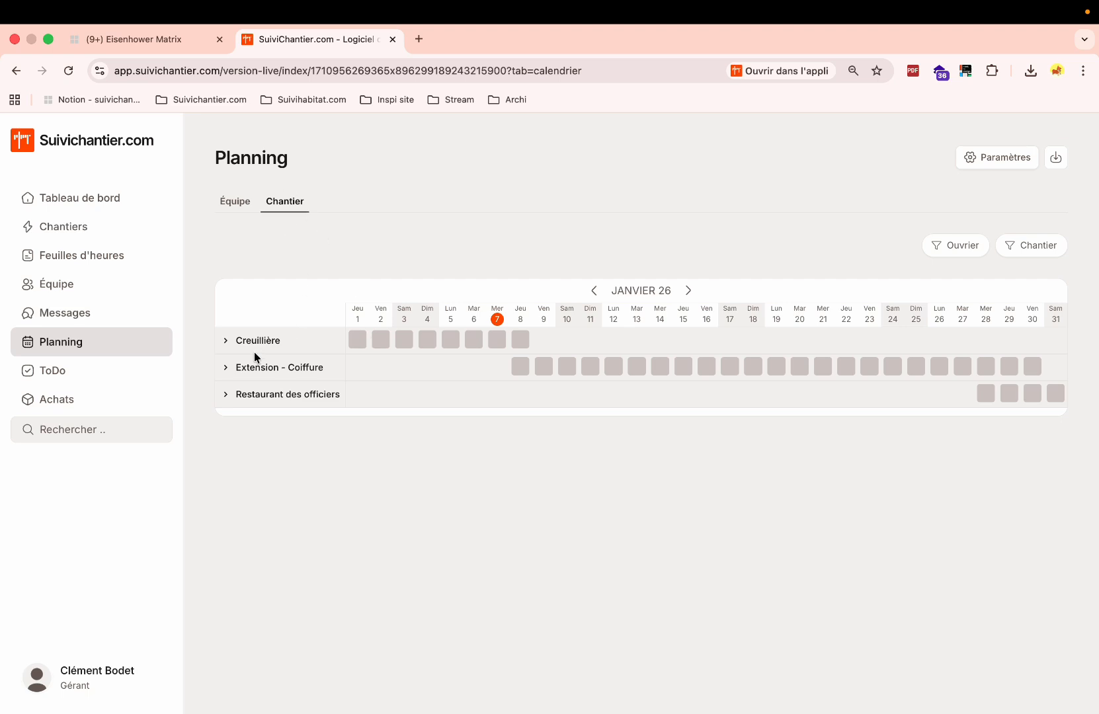
left_click(227, 344)
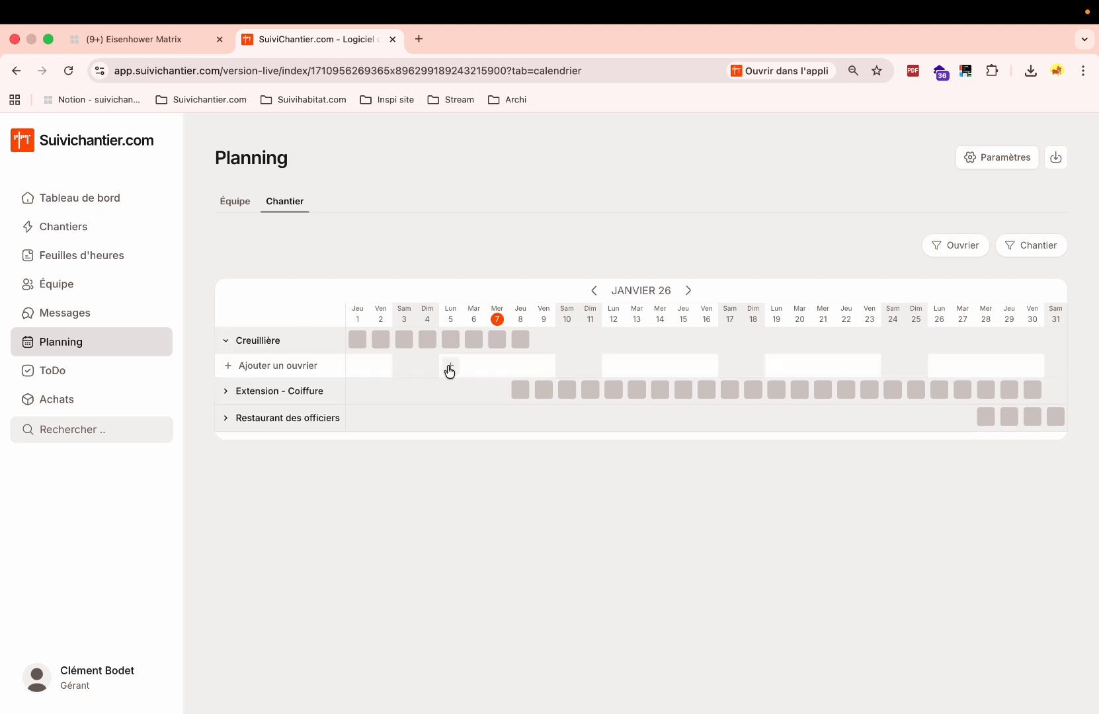
mouse_move(452, 372)
left_click(451, 369)
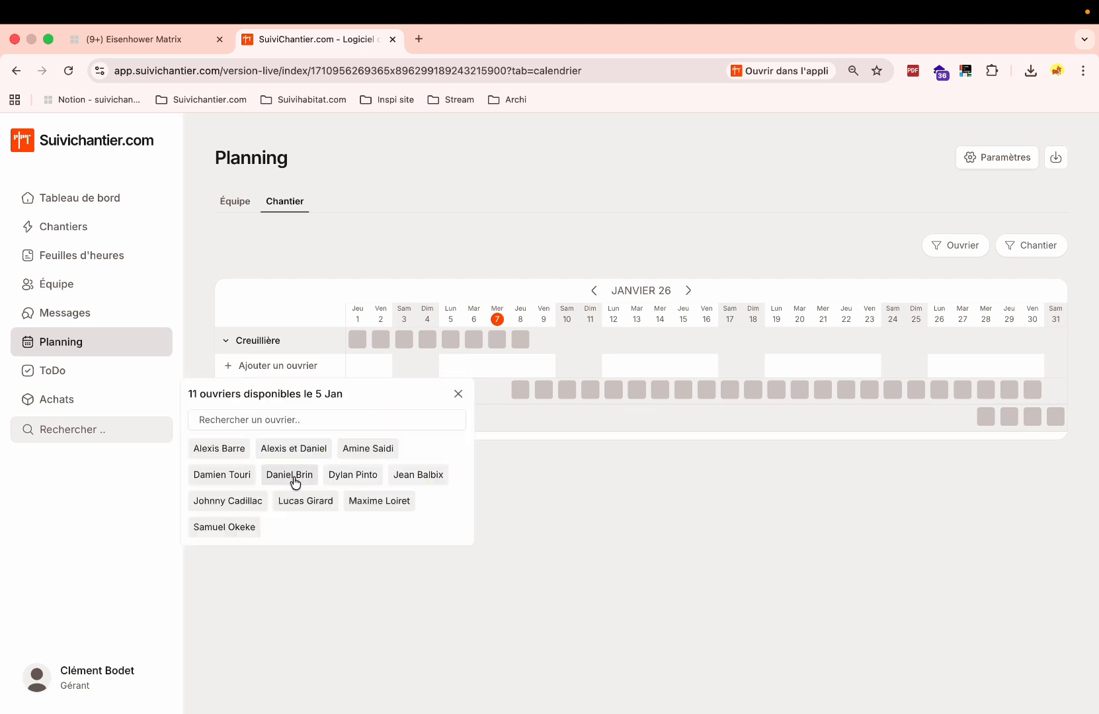
left_click(359, 475)
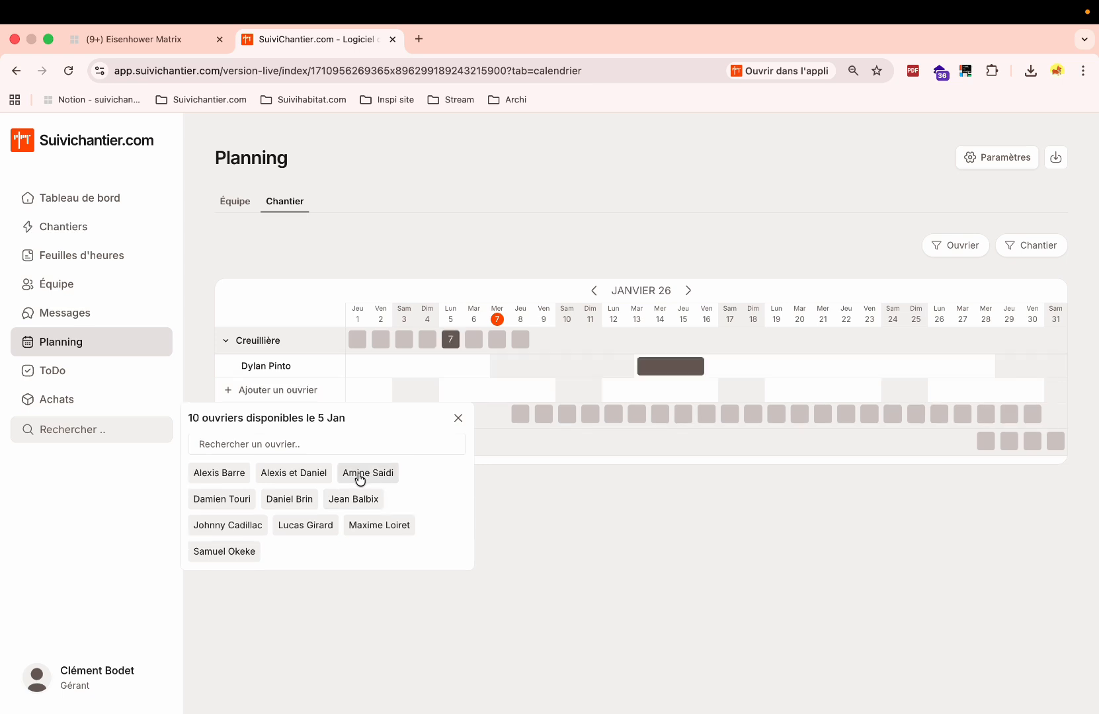
left_click(296, 507)
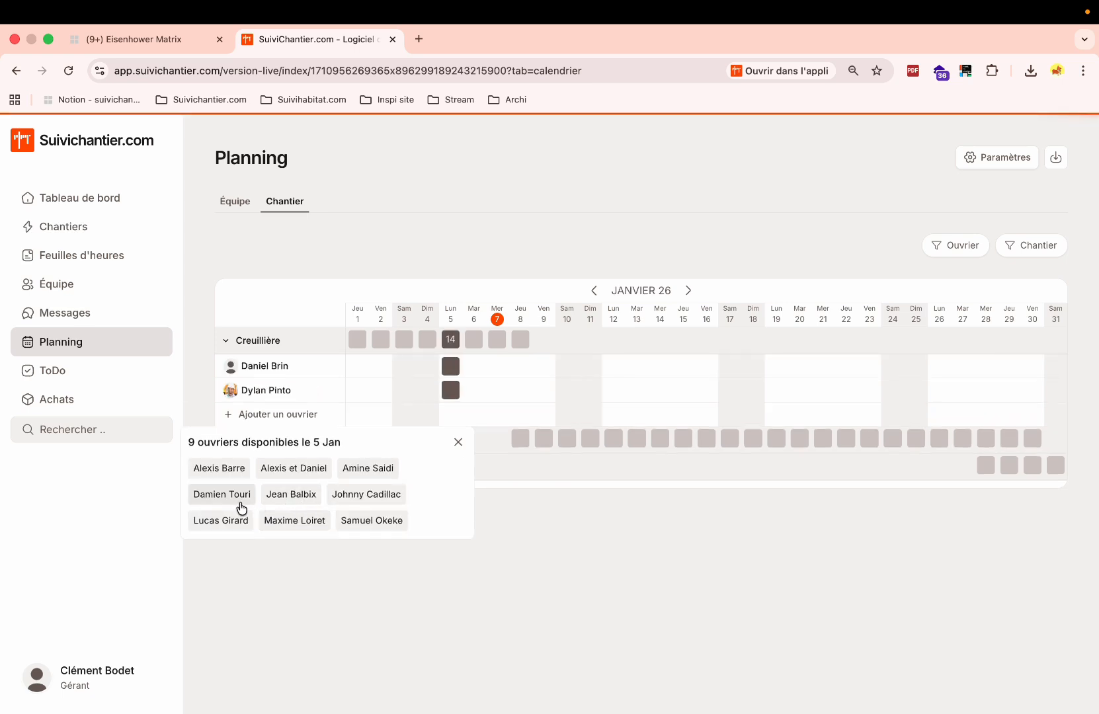
left_click(241, 505)
left_click(583, 579)
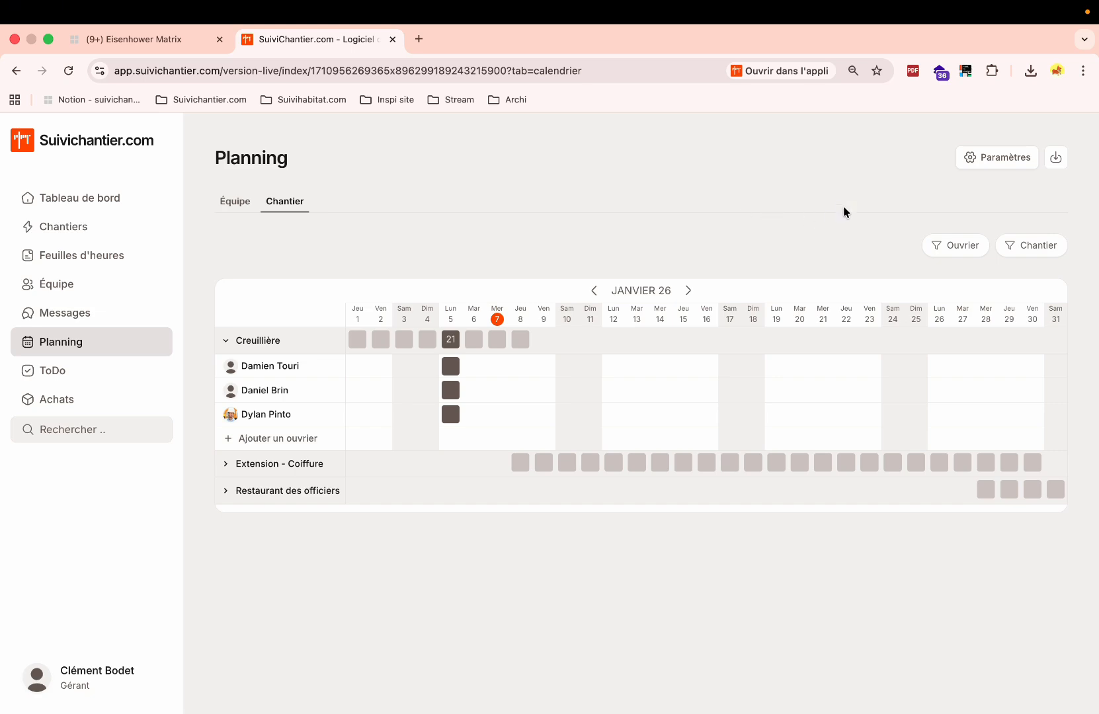
Change the planning's default afternoon end time from 15:00 to 16:00.
left_click(974, 162)
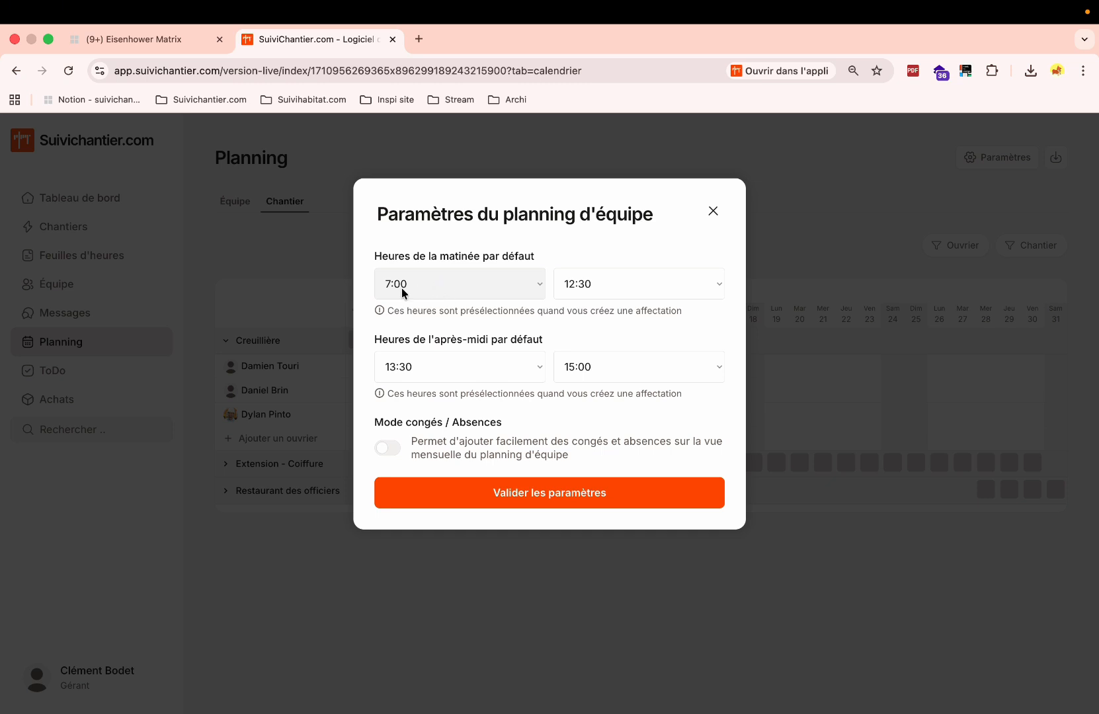
left_click(658, 368)
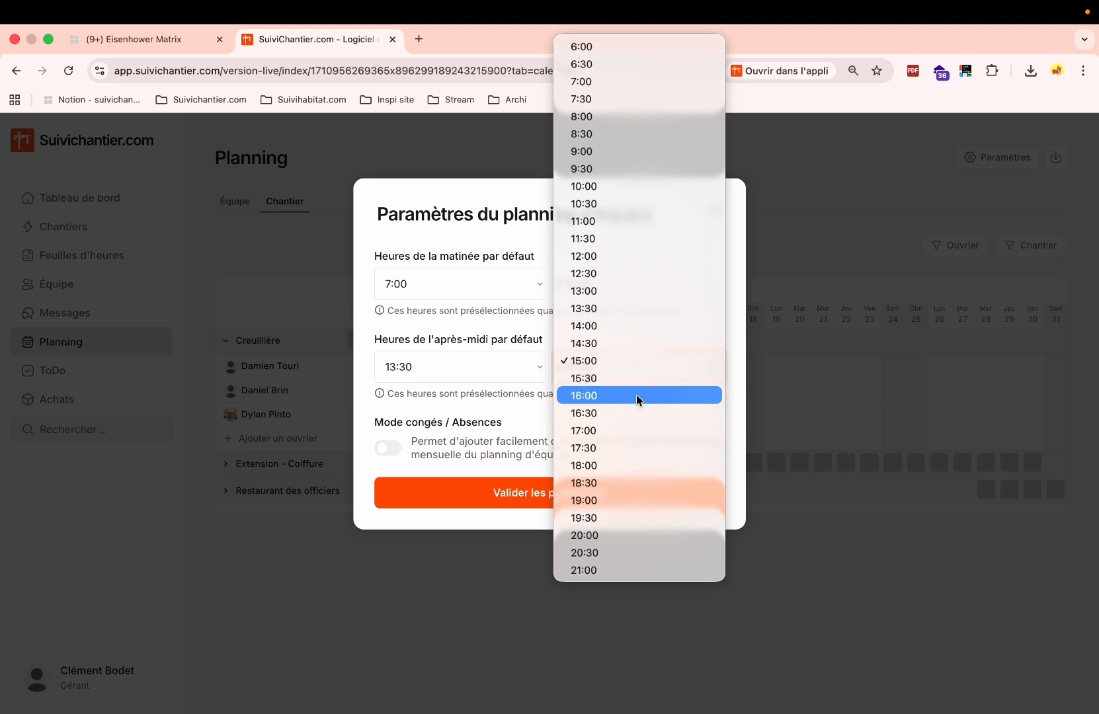
left_click(637, 395)
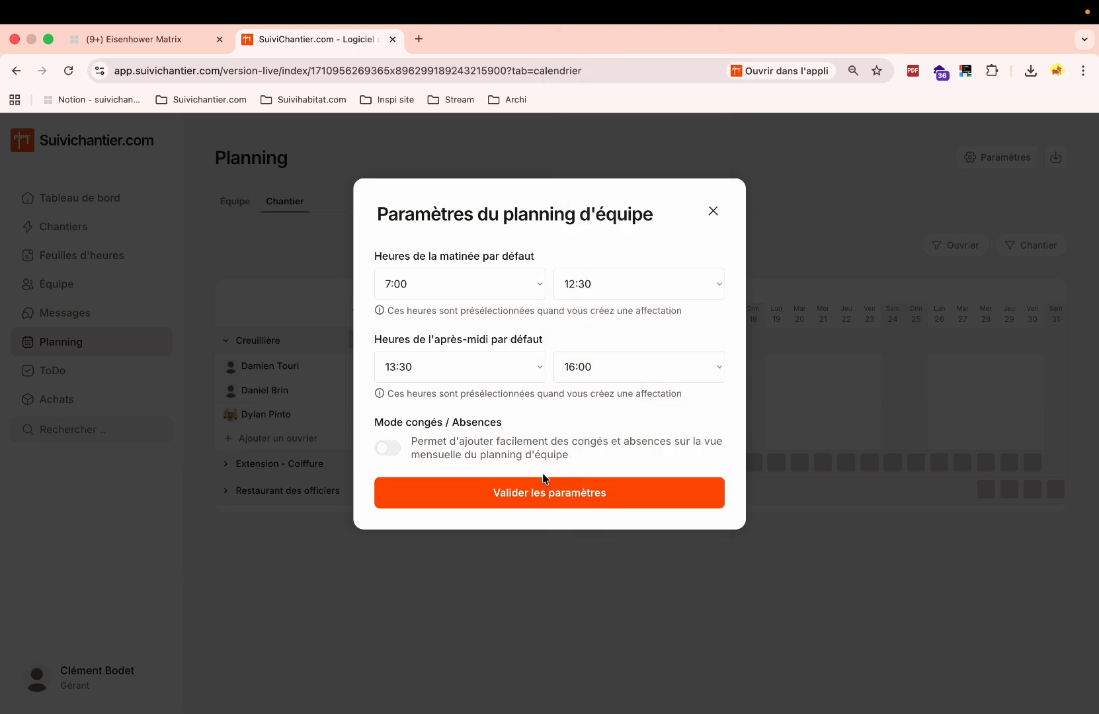
left_click(534, 495)
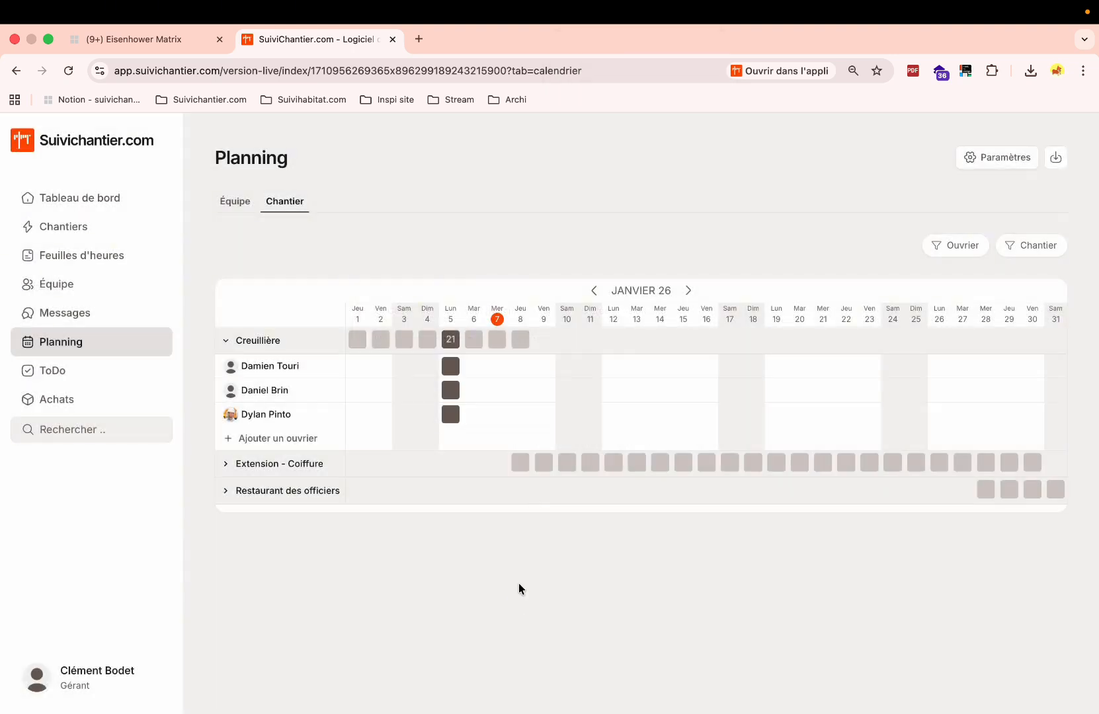
Schedule all three Creuillière workers on Tuesday 6, Wednesday 7 and Thursday 8, then expand Extension - Coiffure.
mouse_move(472, 369)
left_click(475, 369)
left_click(476, 391)
left_click(473, 417)
left_click(497, 366)
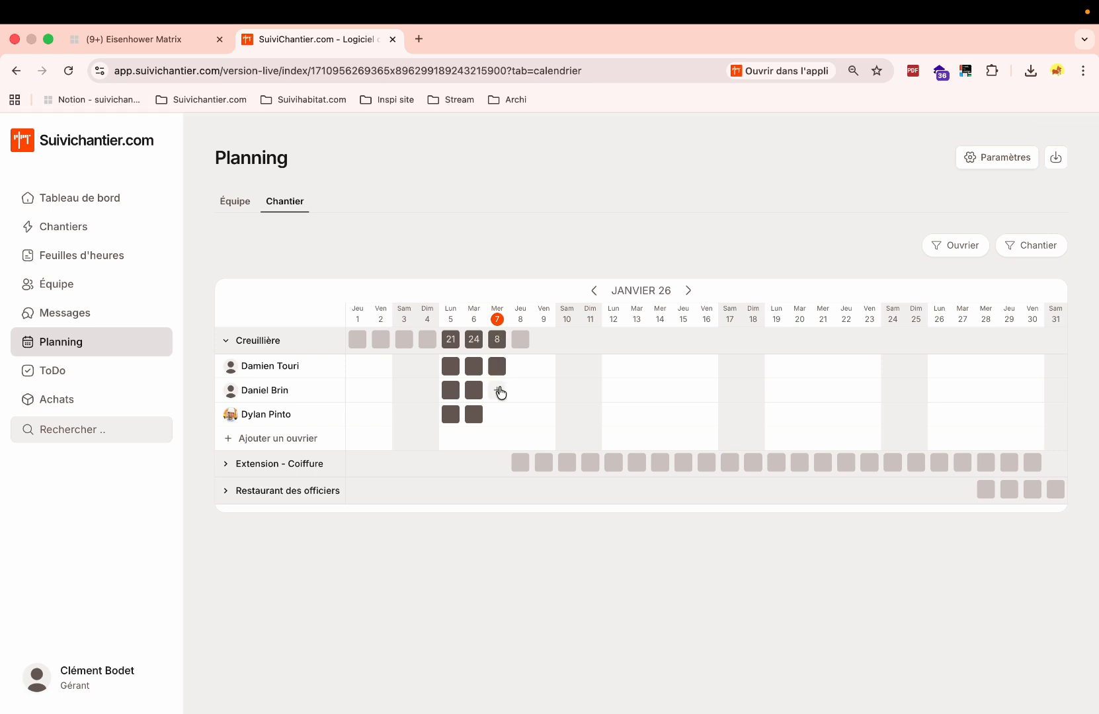
left_click(497, 390)
left_click(497, 415)
left_click(521, 415)
left_click(521, 390)
left_click(521, 367)
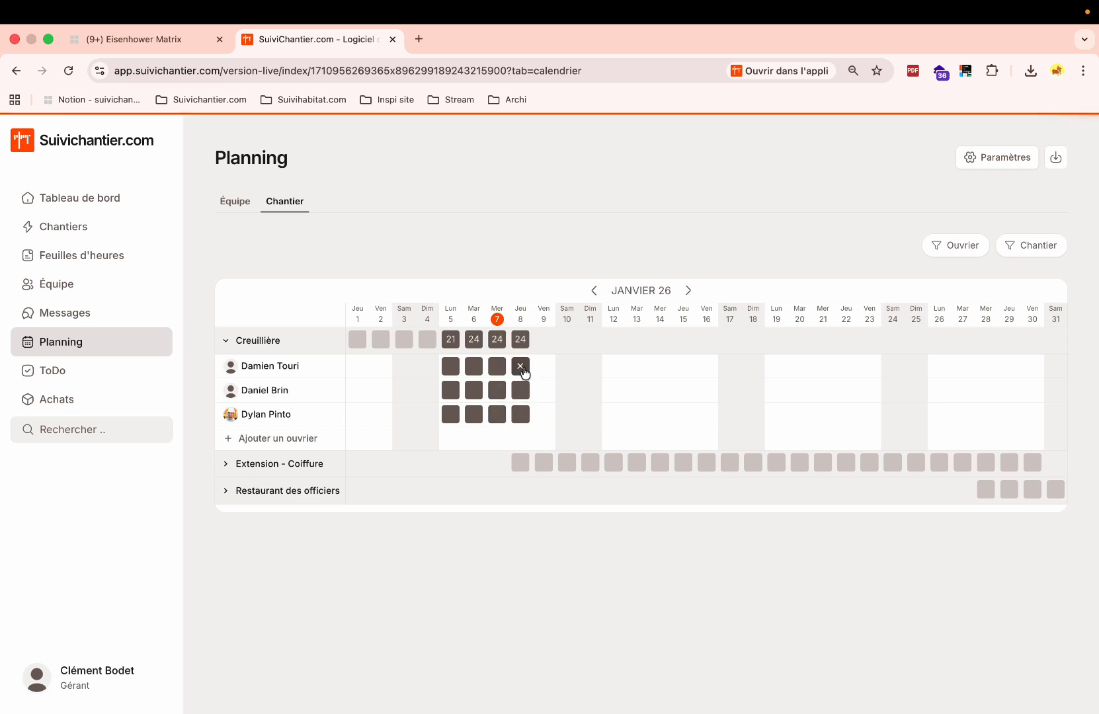
left_click(227, 465)
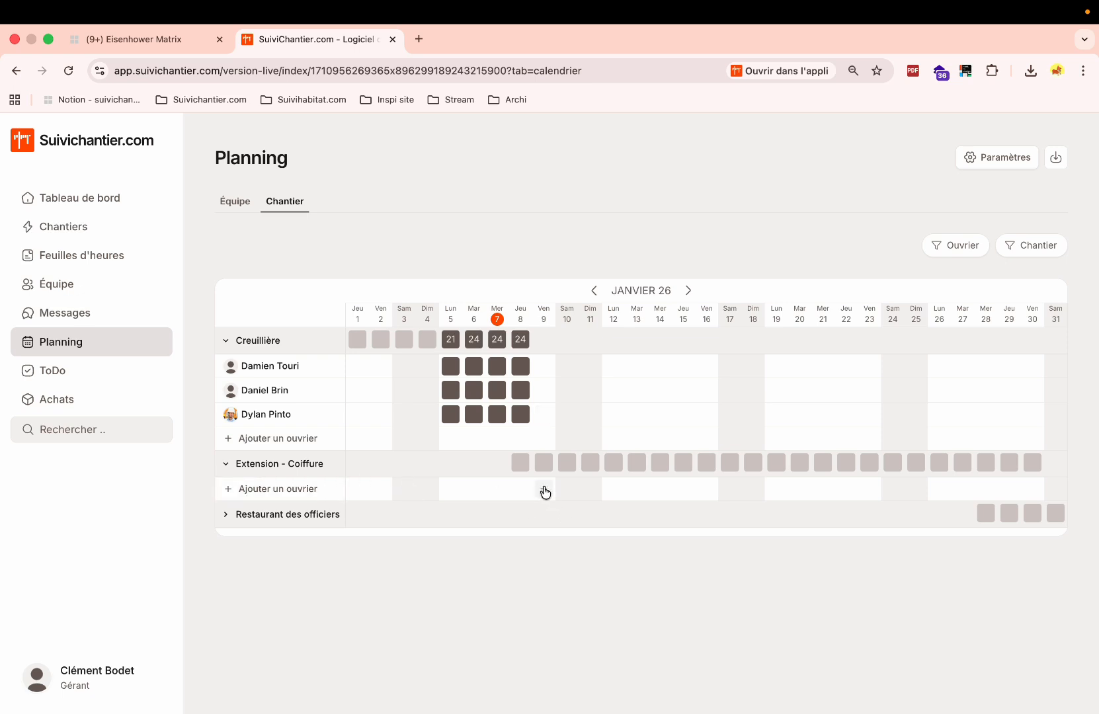
Set the default afternoon end time to 13:00 in the planning settings.
left_click(985, 159)
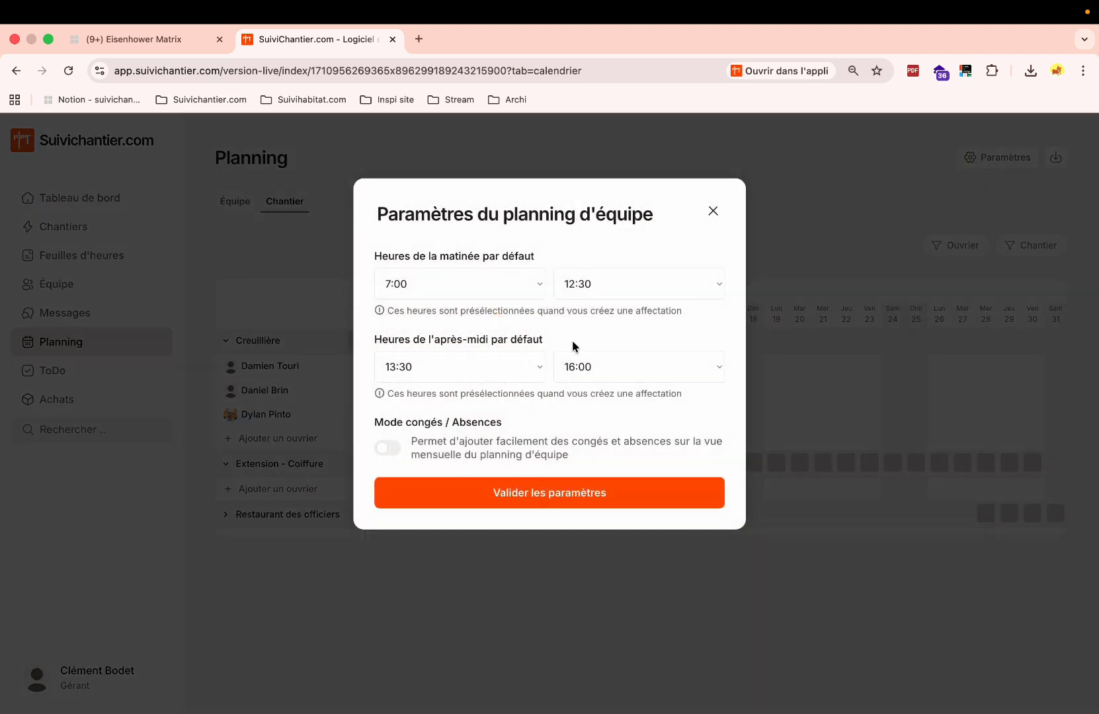
left_click(594, 373)
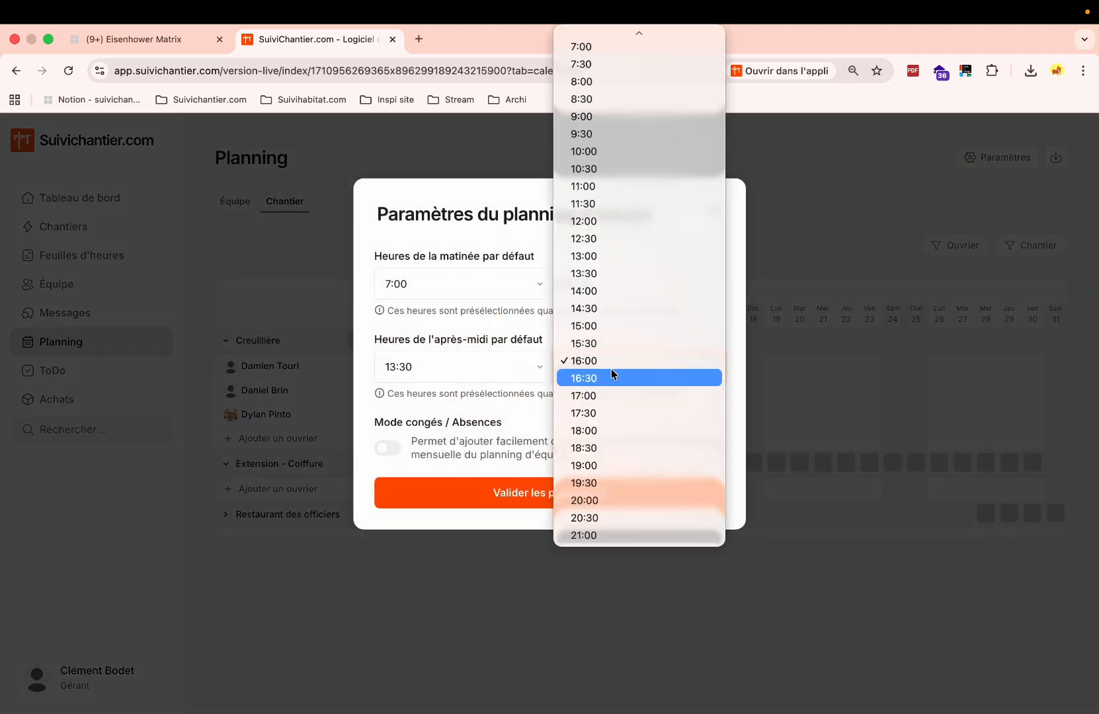
left_click(619, 256)
left_click(544, 493)
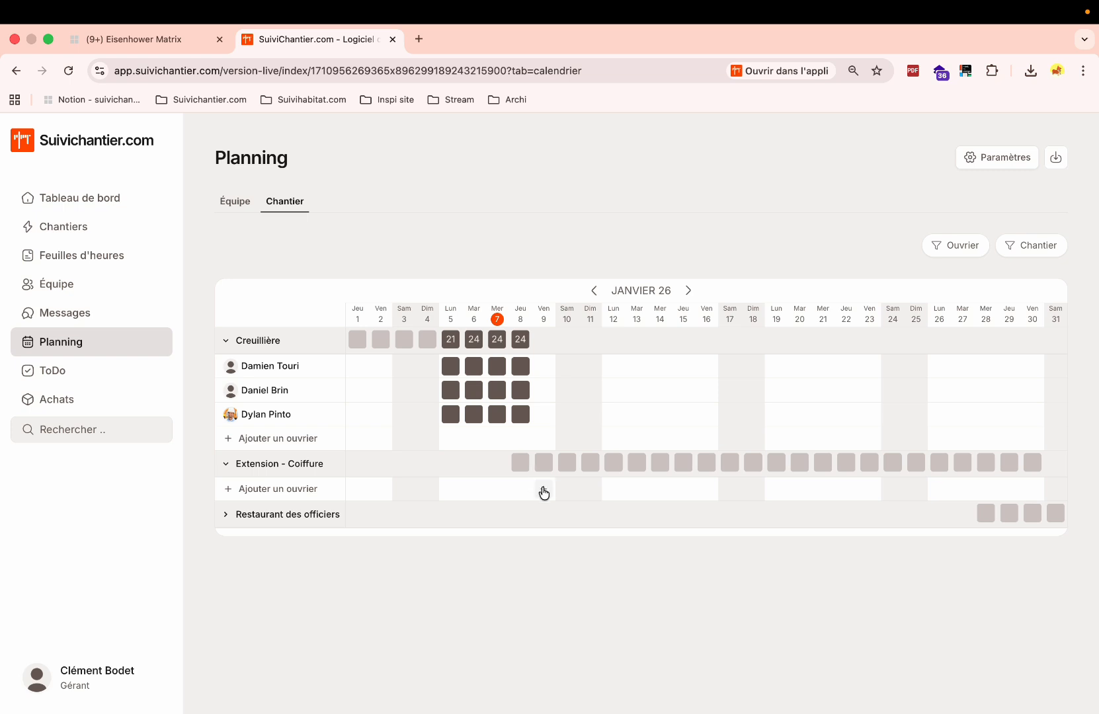
Assign three available workers to Extension - Coiffure on 9 January.
left_click(543, 492)
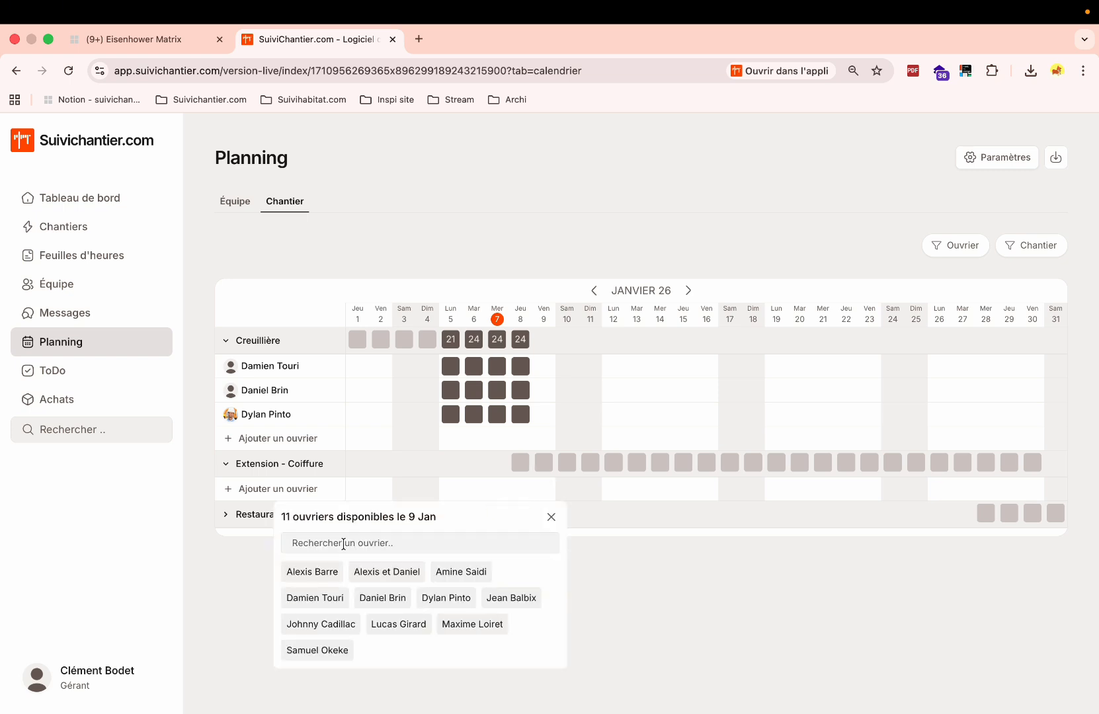
left_click(321, 573)
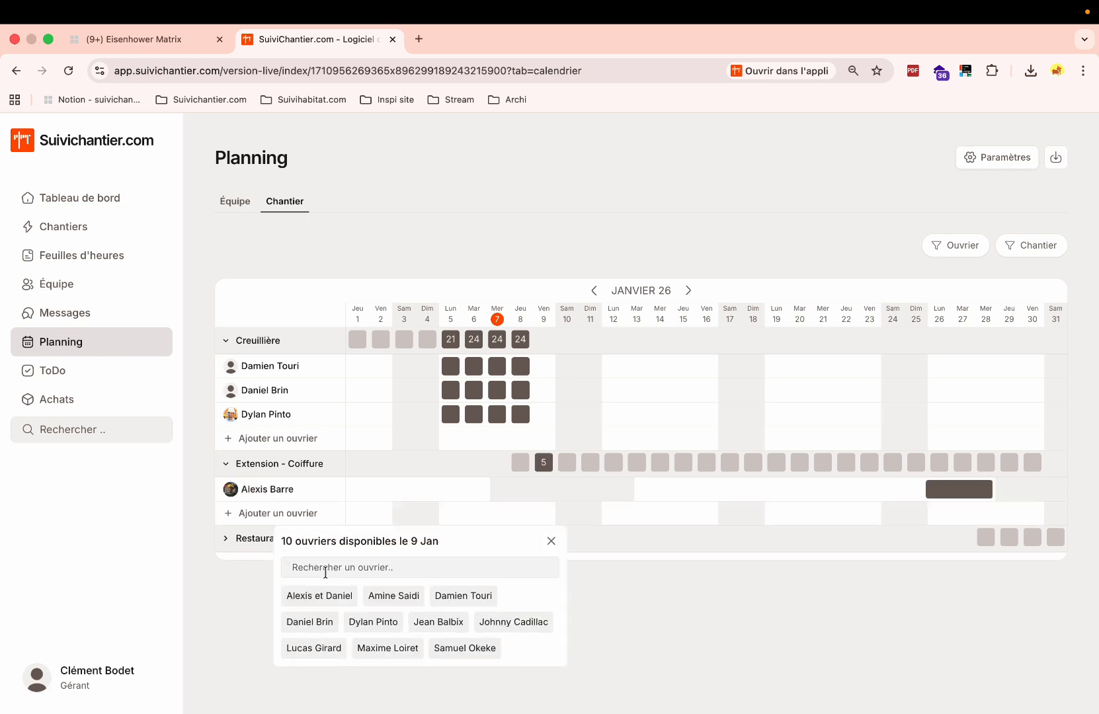
left_click(322, 623)
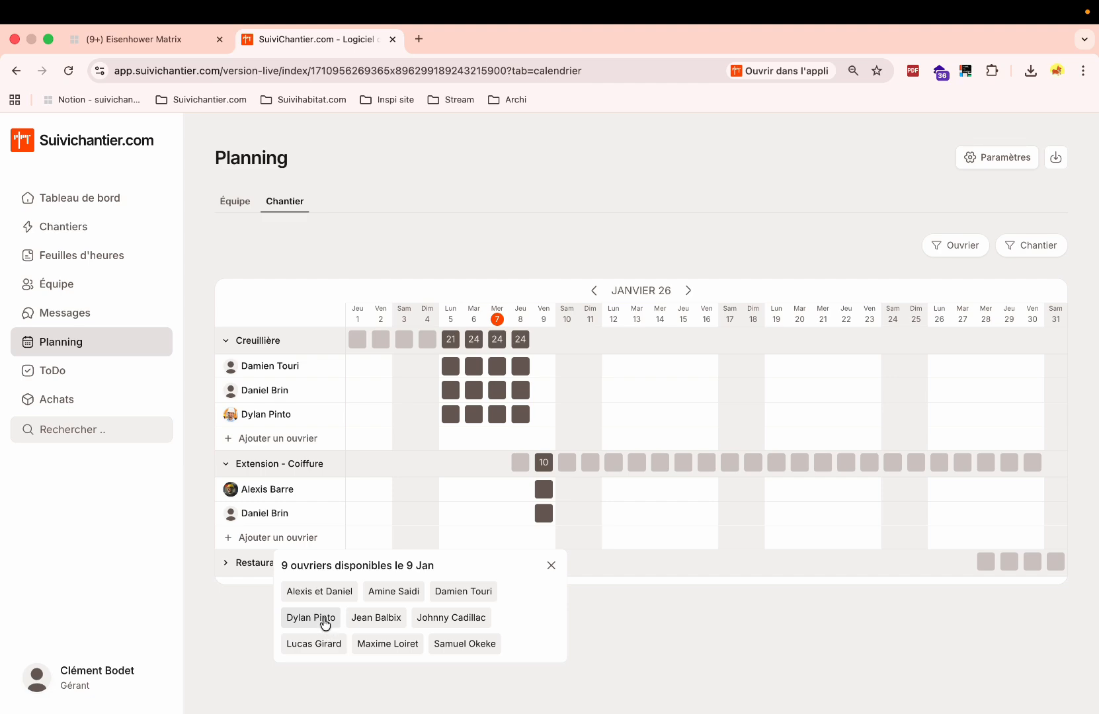
left_click(324, 622)
left_click(673, 643)
Change the default afternoon end time to 16:00 and save the settings.
left_click(995, 159)
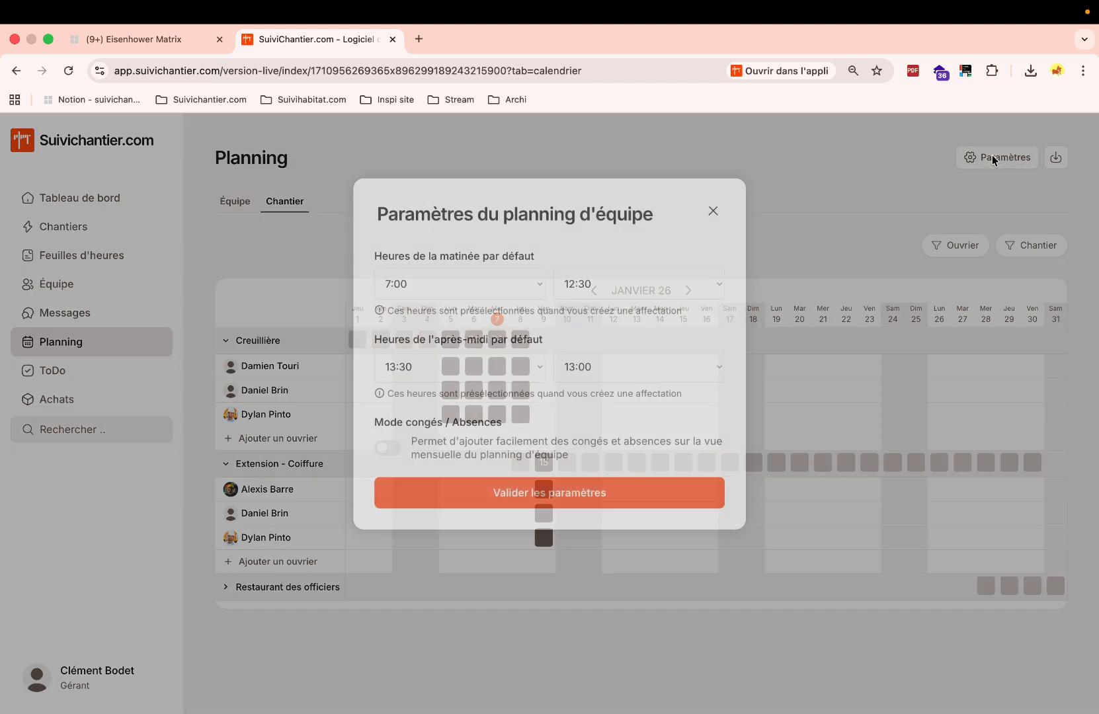
left_click(647, 363)
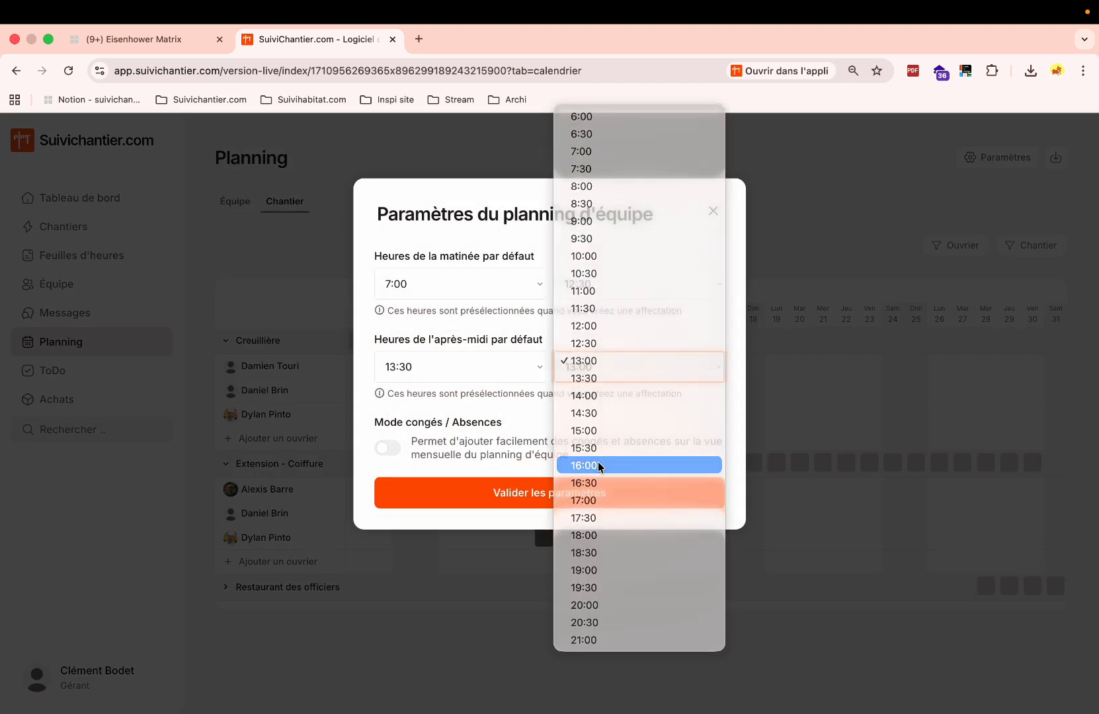
left_click(598, 463)
left_click(552, 497)
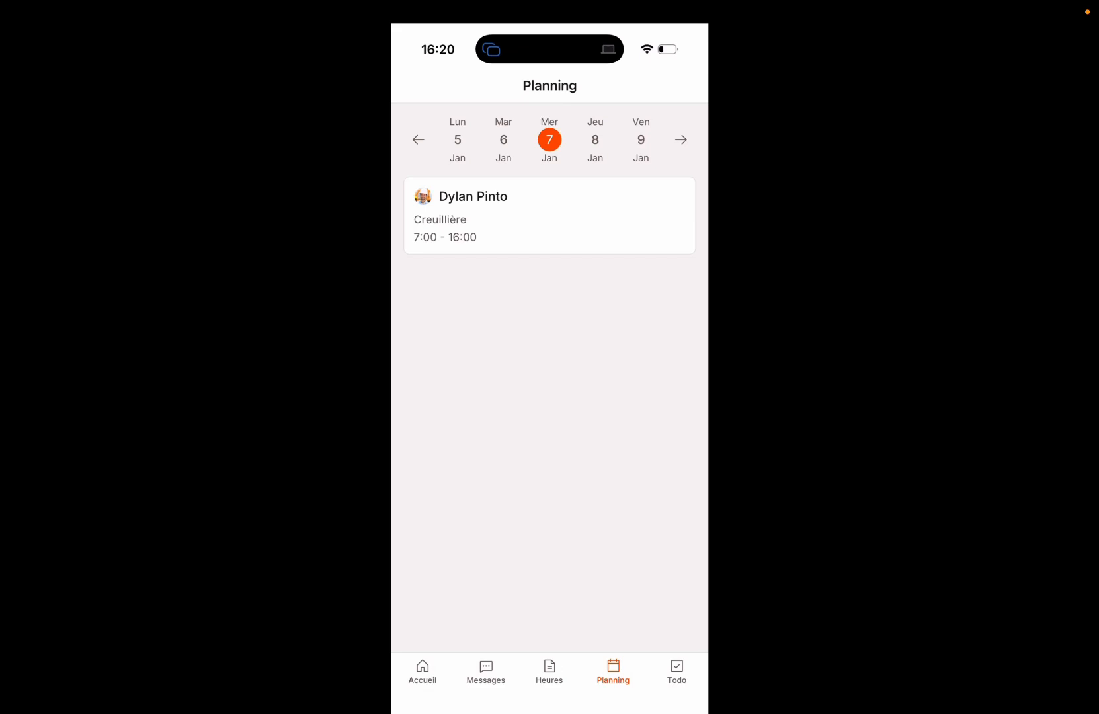
Select Lun 5 in the mobile Planning and open that day's Creuillière shift details.
left_click(457, 140)
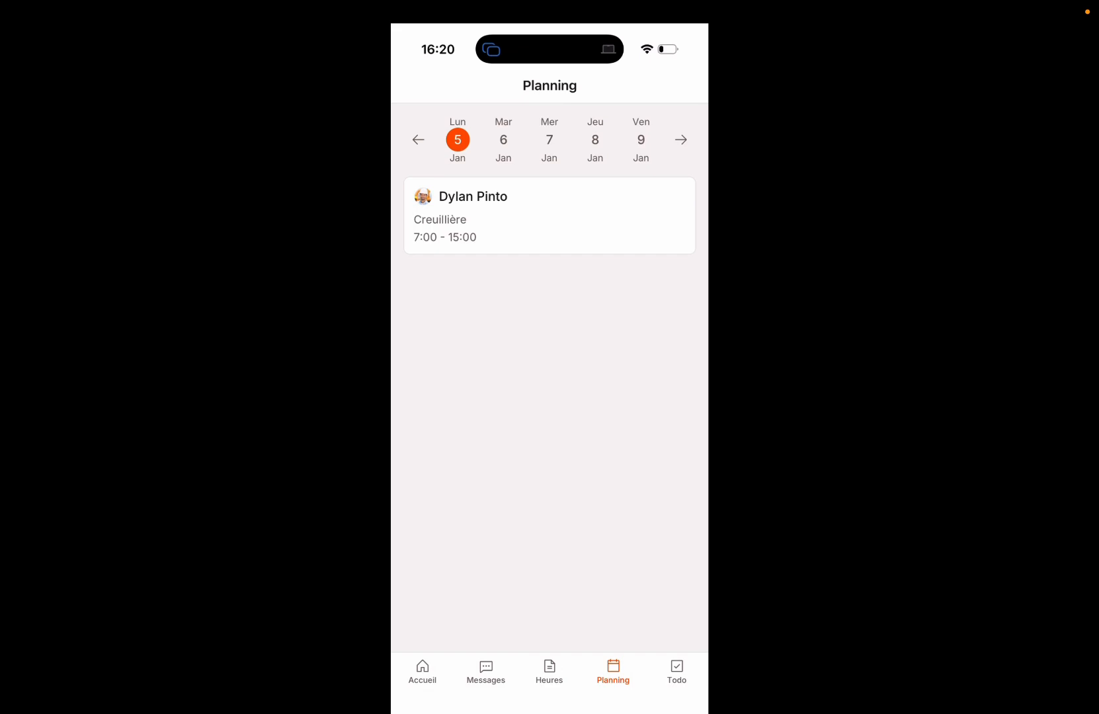
left_click(549, 215)
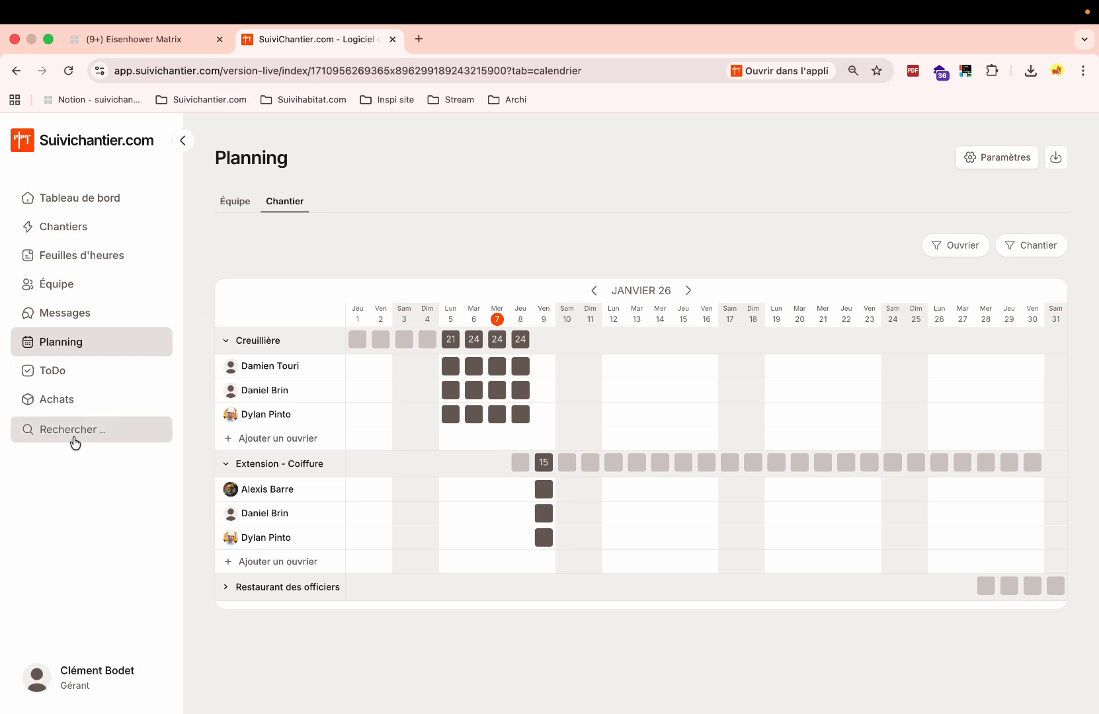
Edit Creuillière and set its street address from the suggested matches.
left_click(260, 341)
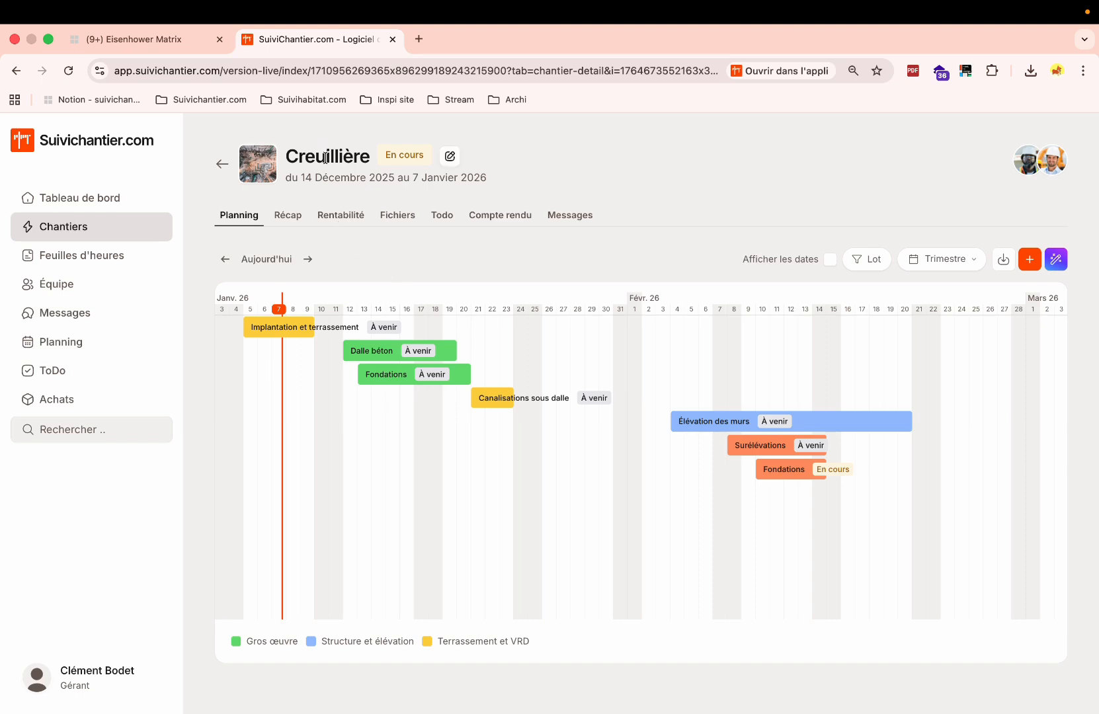
left_click(450, 157)
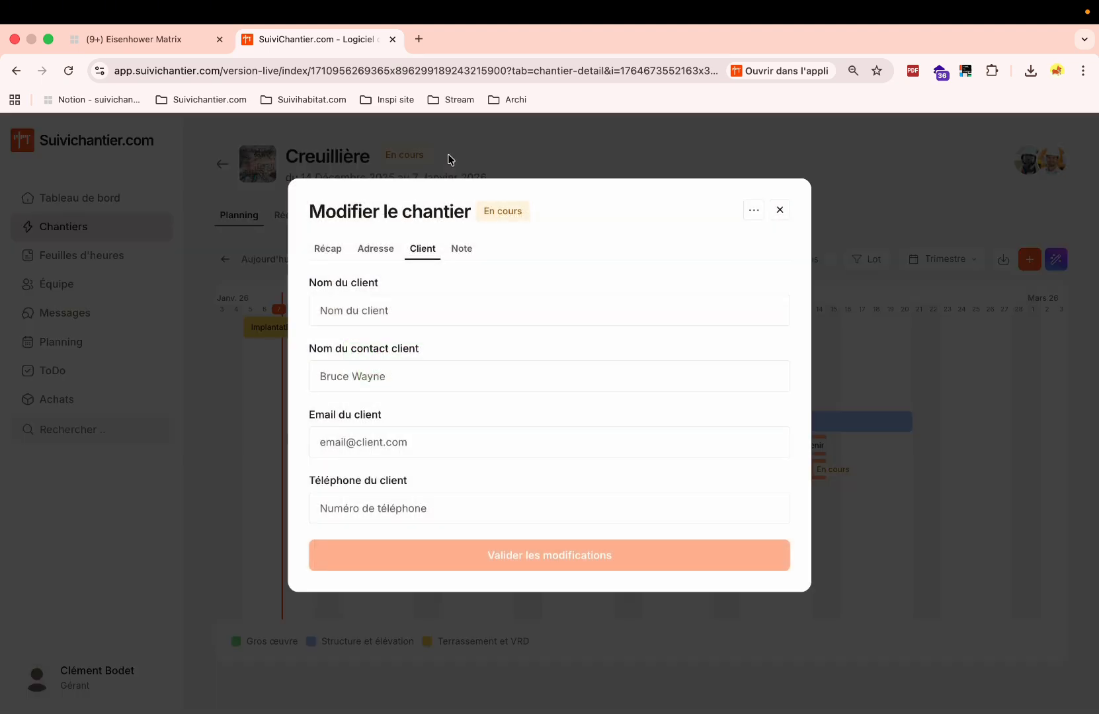
left_click(321, 251)
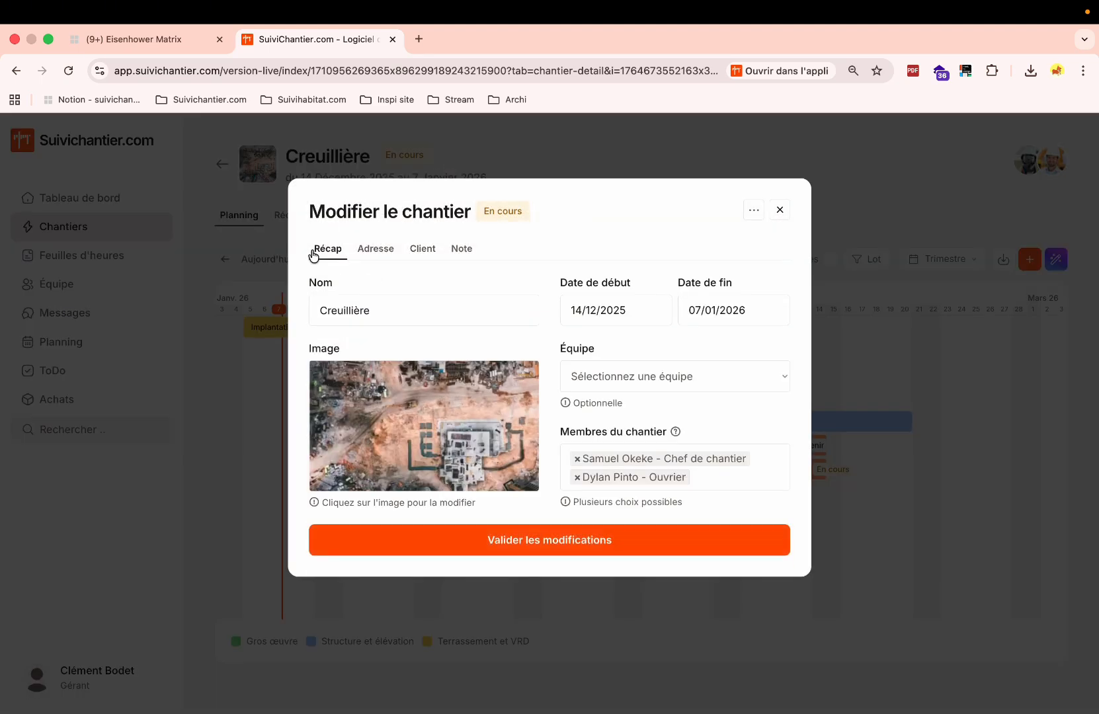
left_click(376, 249)
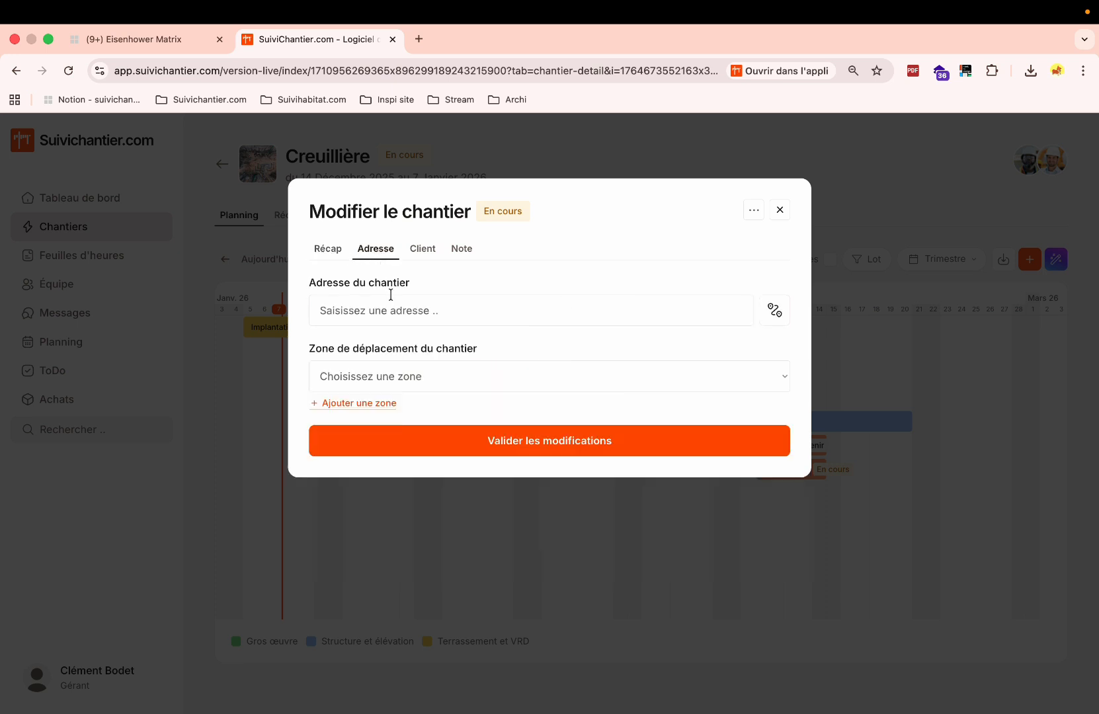
left_click(391, 297)
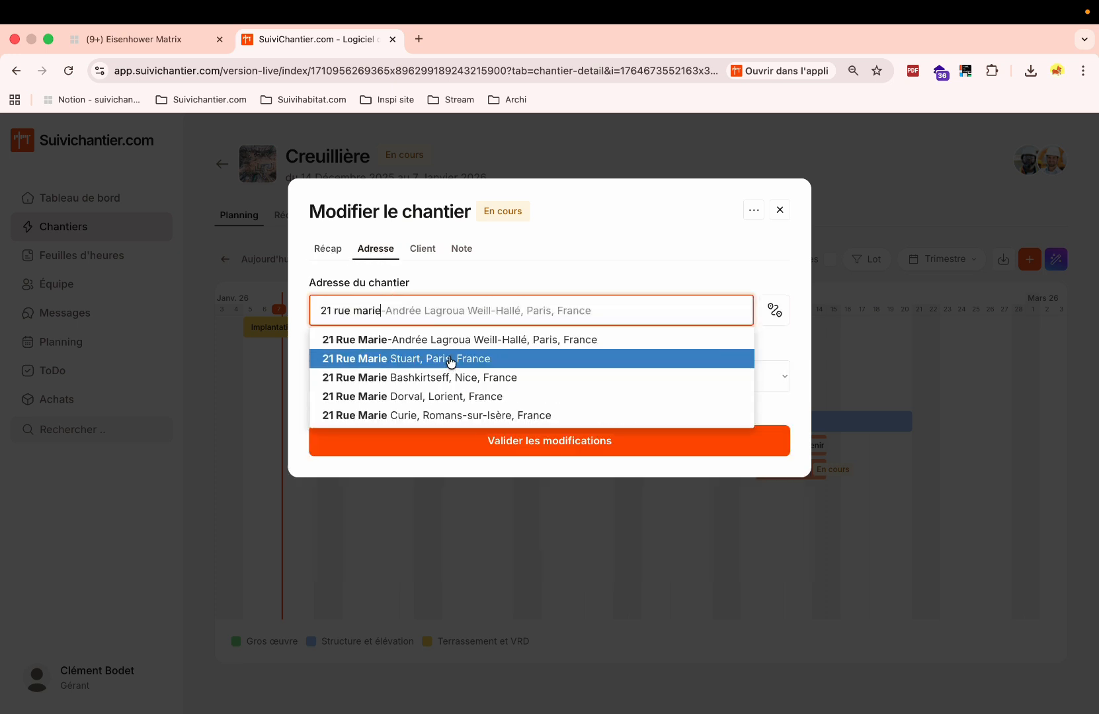
left_click(447, 372)
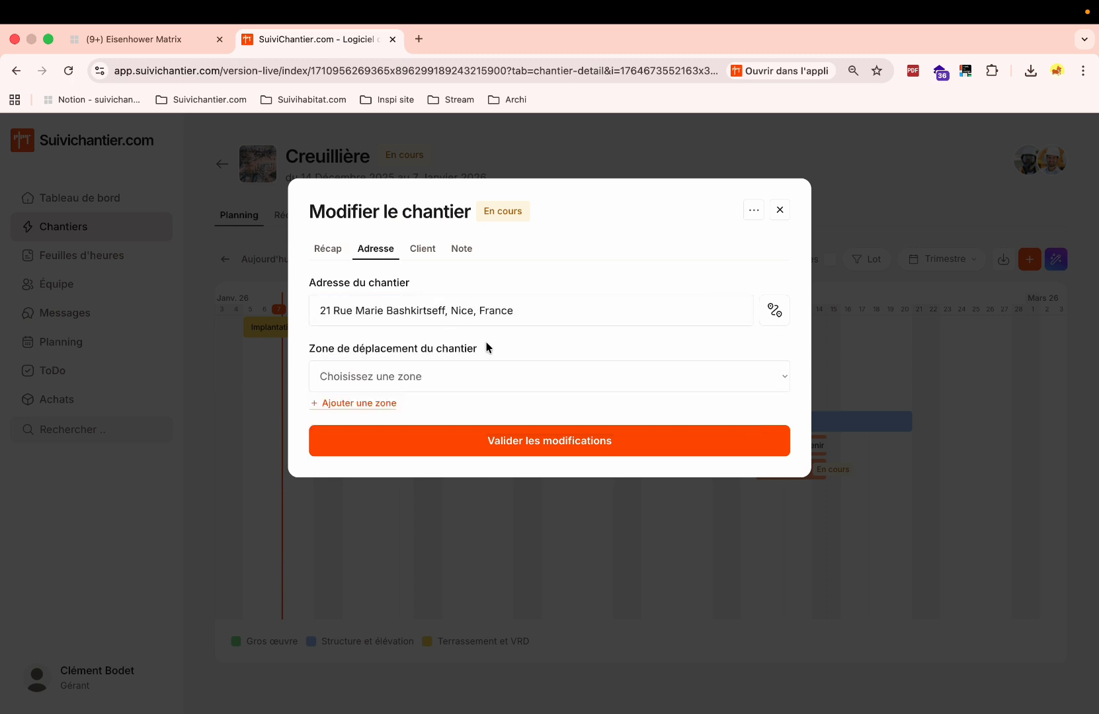
Fill in the client's name, contact person and phone number, then save the site.
left_click(423, 246)
left_click(375, 309)
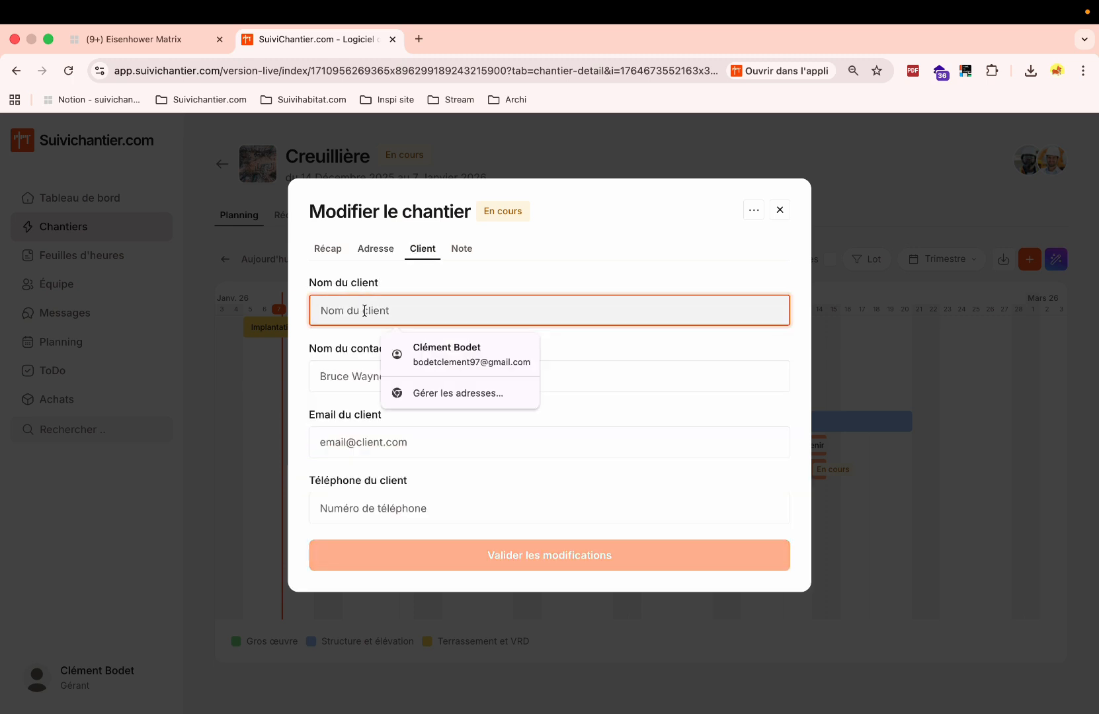
type("M. brin")
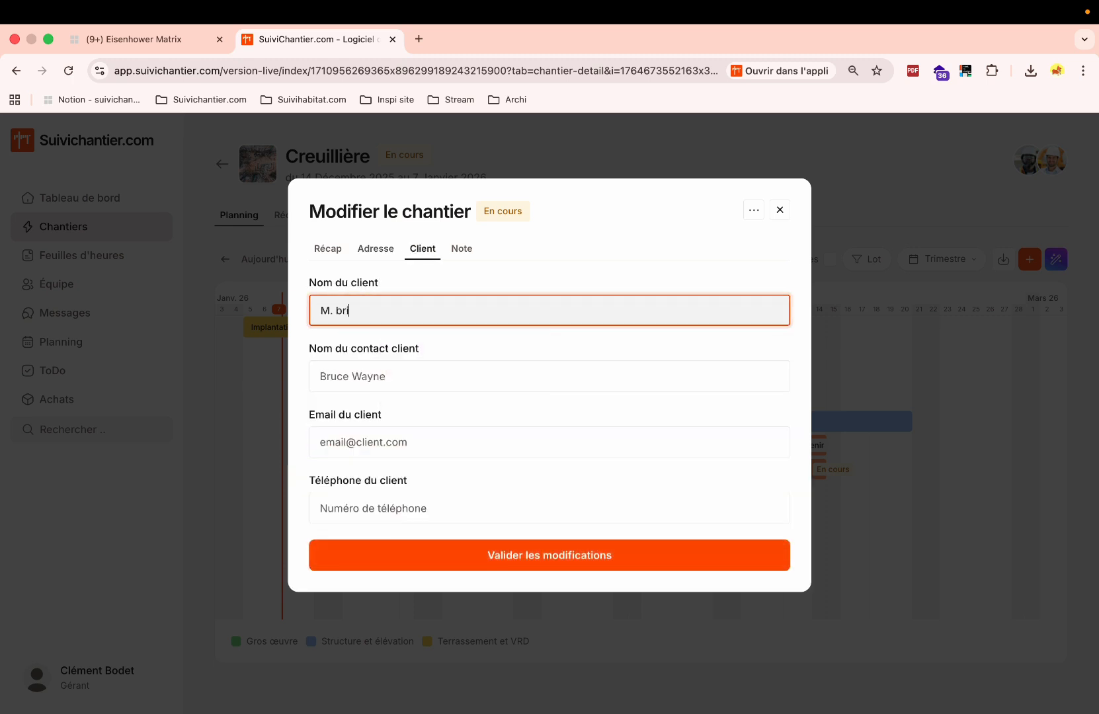
left_click(420, 360)
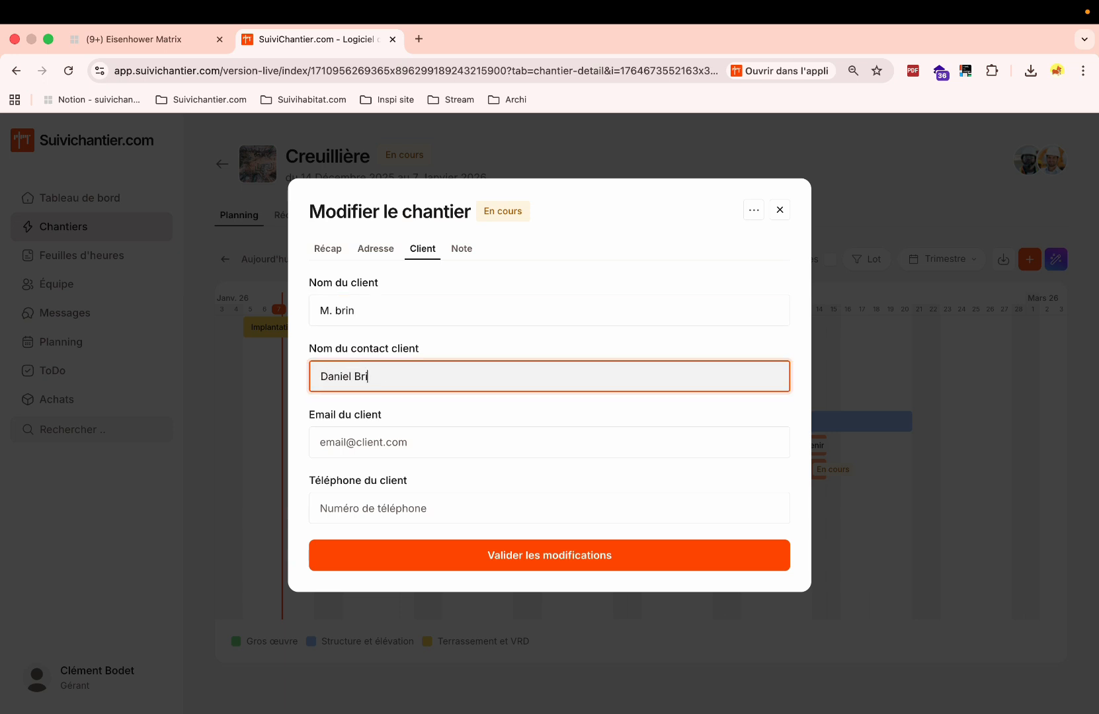
left_click(474, 500)
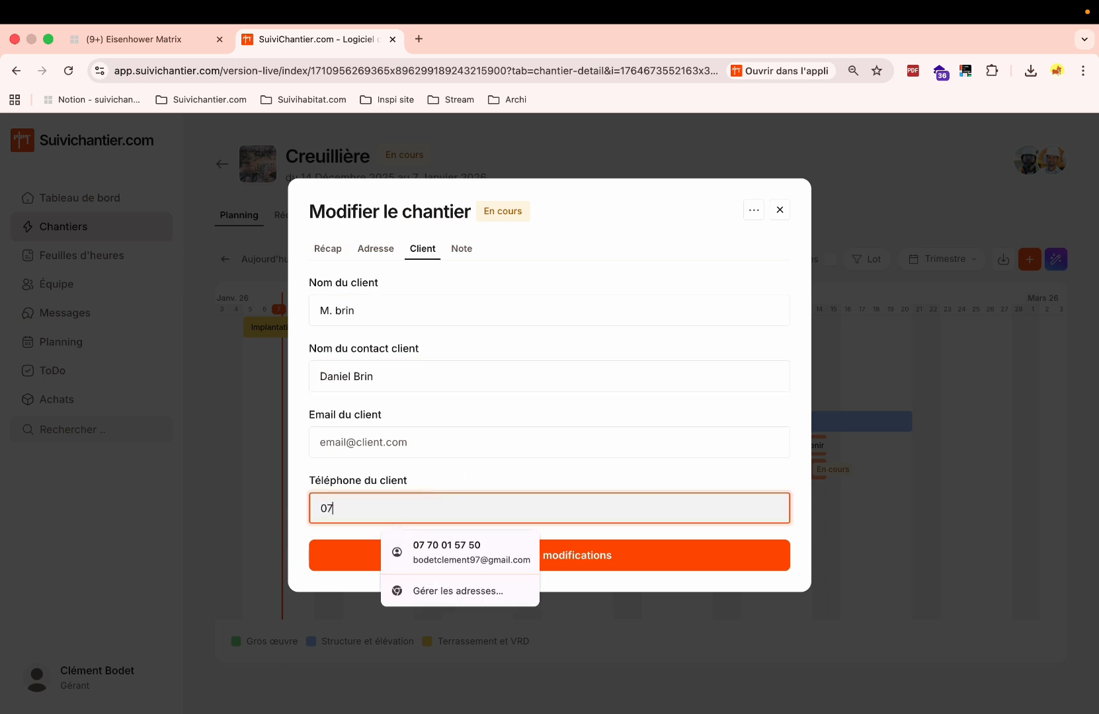
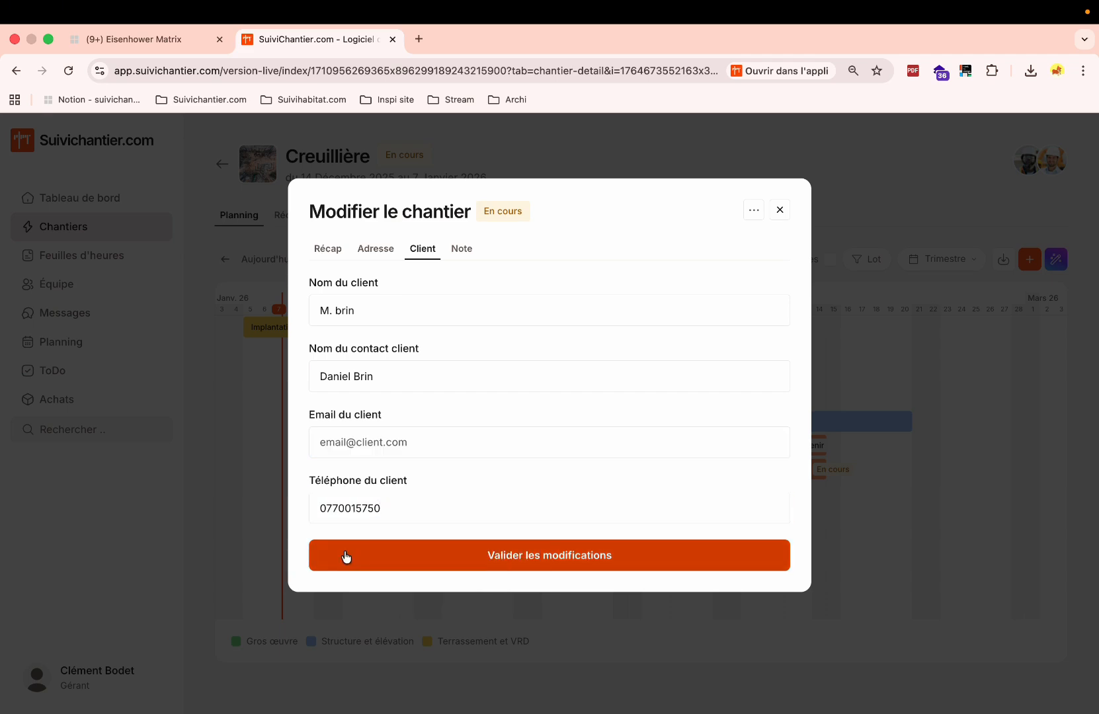
left_click(344, 557)
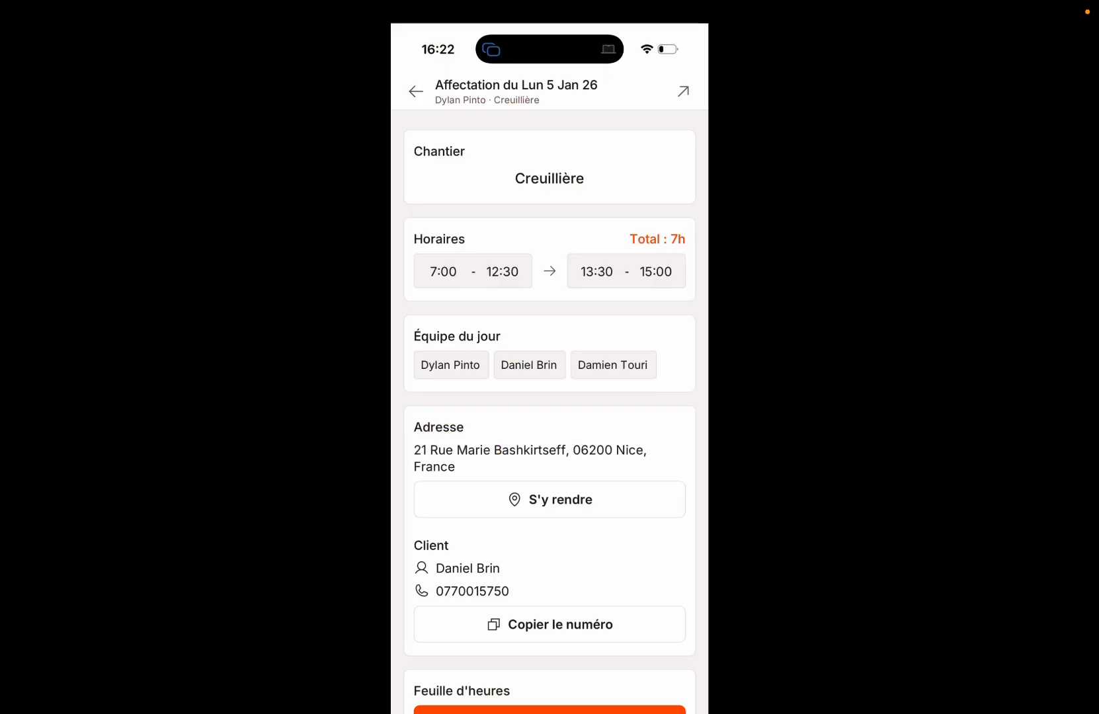
Open the site's address in Google Maps, then return to the Suivichantier assignment.
scroll(558, 412, "down", 1)
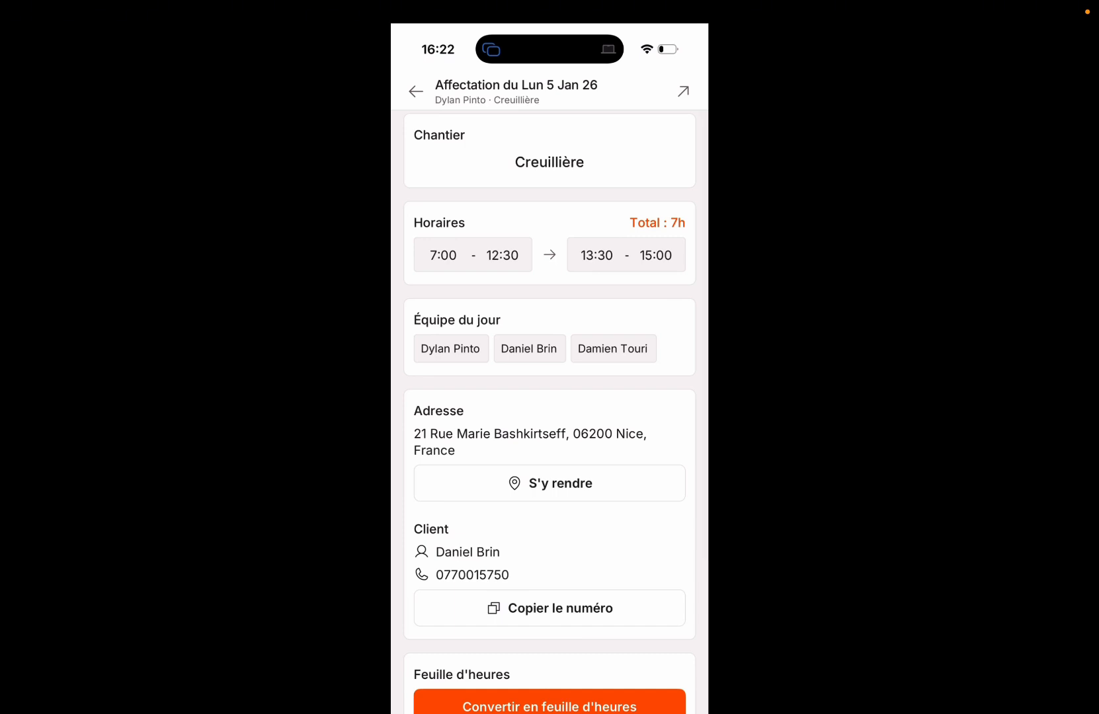
left_click(550, 483)
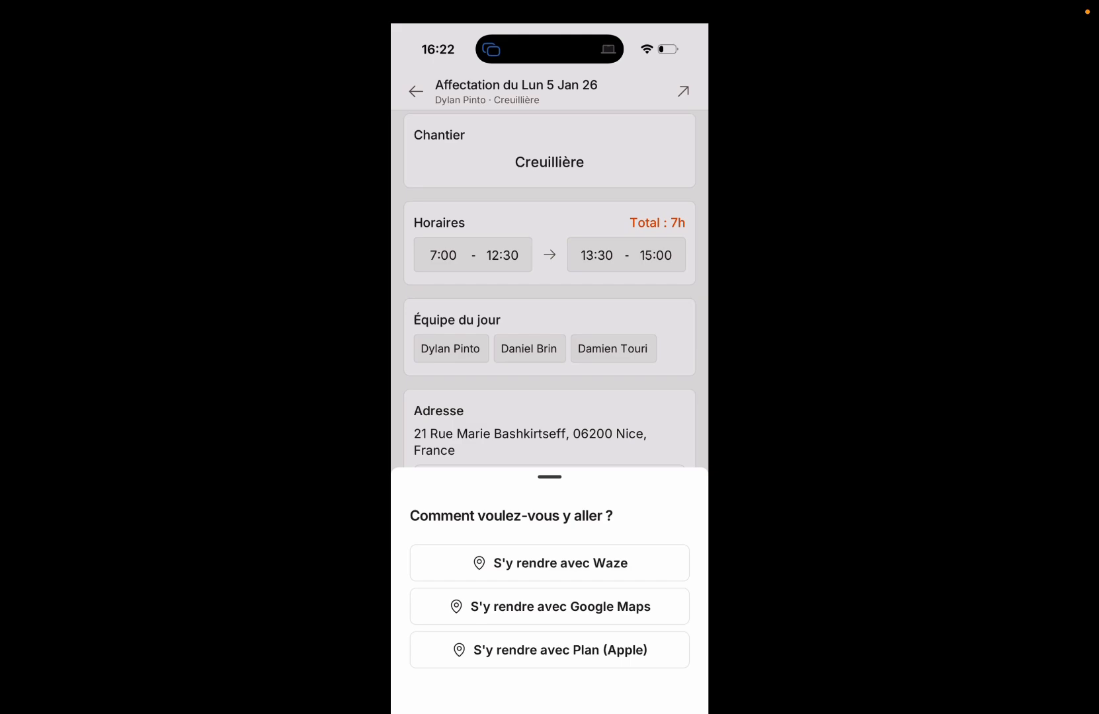
left_click(550, 607)
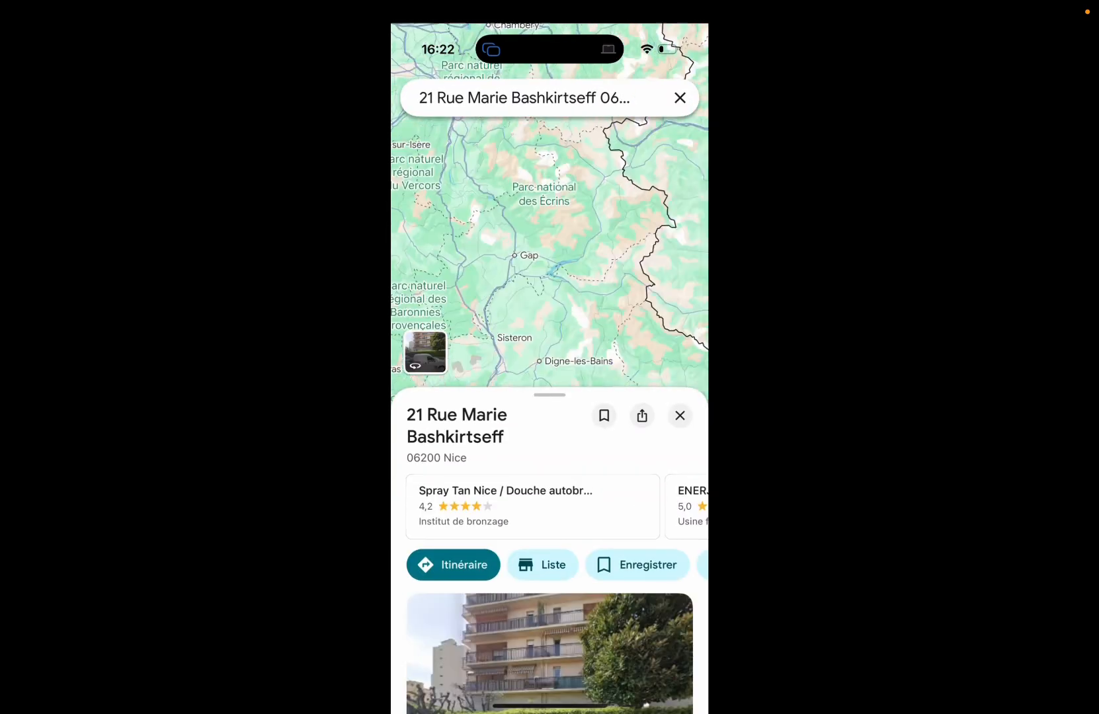
left_click_drag(550, 708, 555, 530)
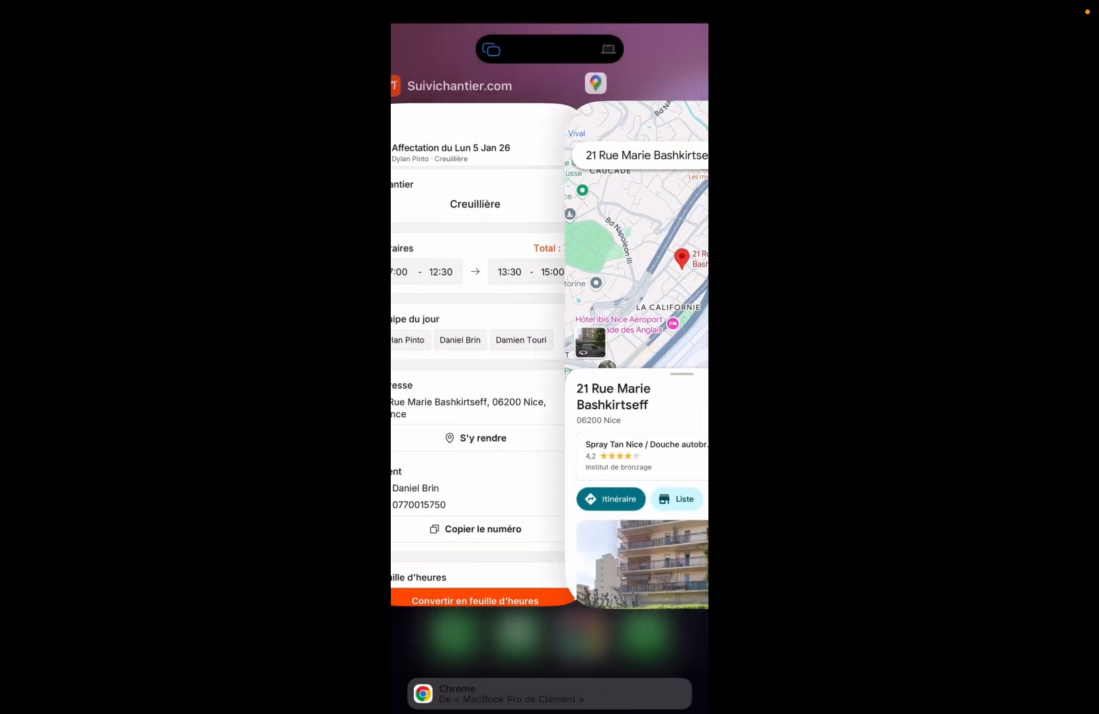
left_click(550, 371)
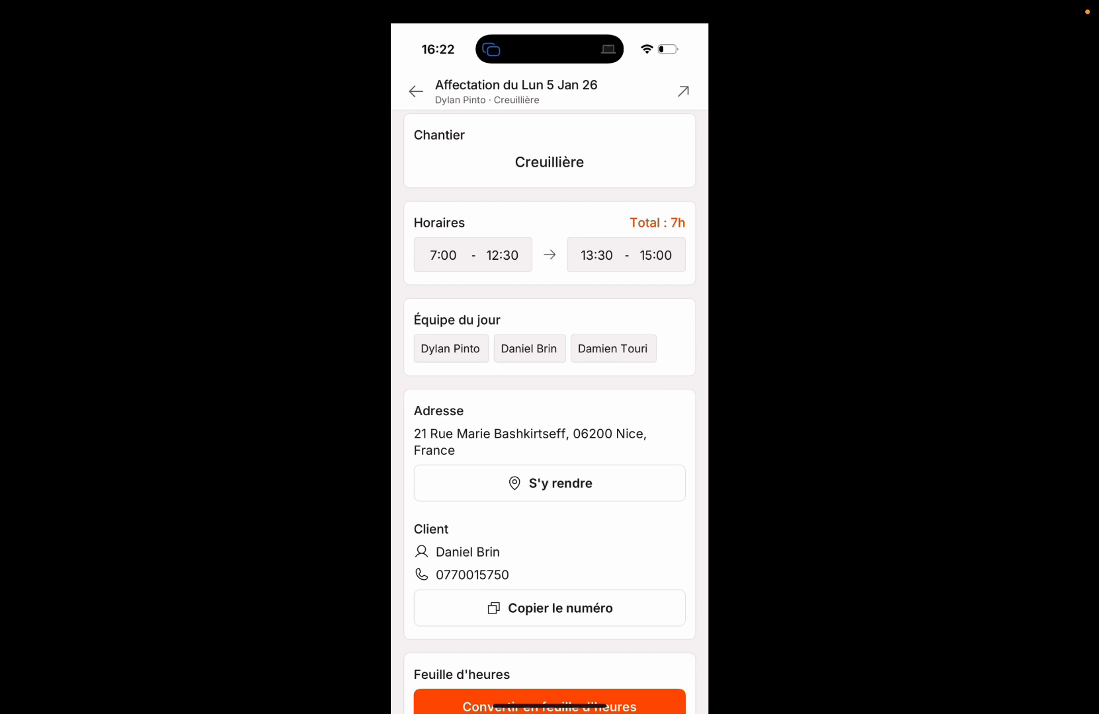
Copy the client's phone number and go back to the planning list.
scroll(550, 410, "down", 2)
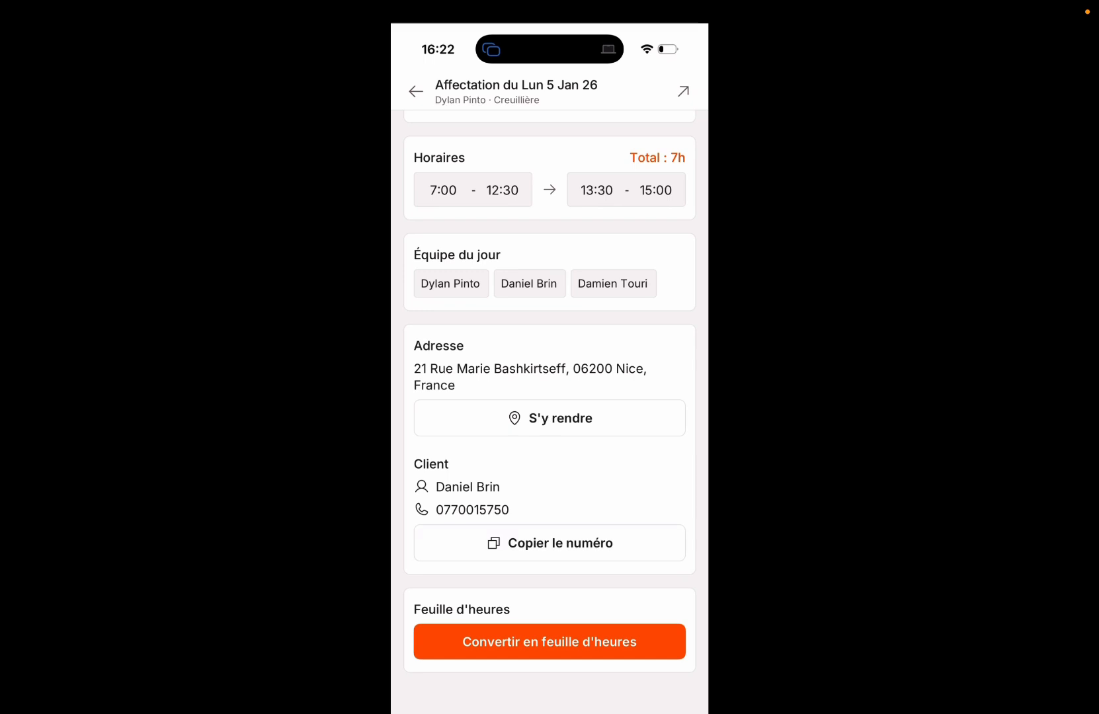
left_click(550, 543)
scroll(549, 410, "up", 2)
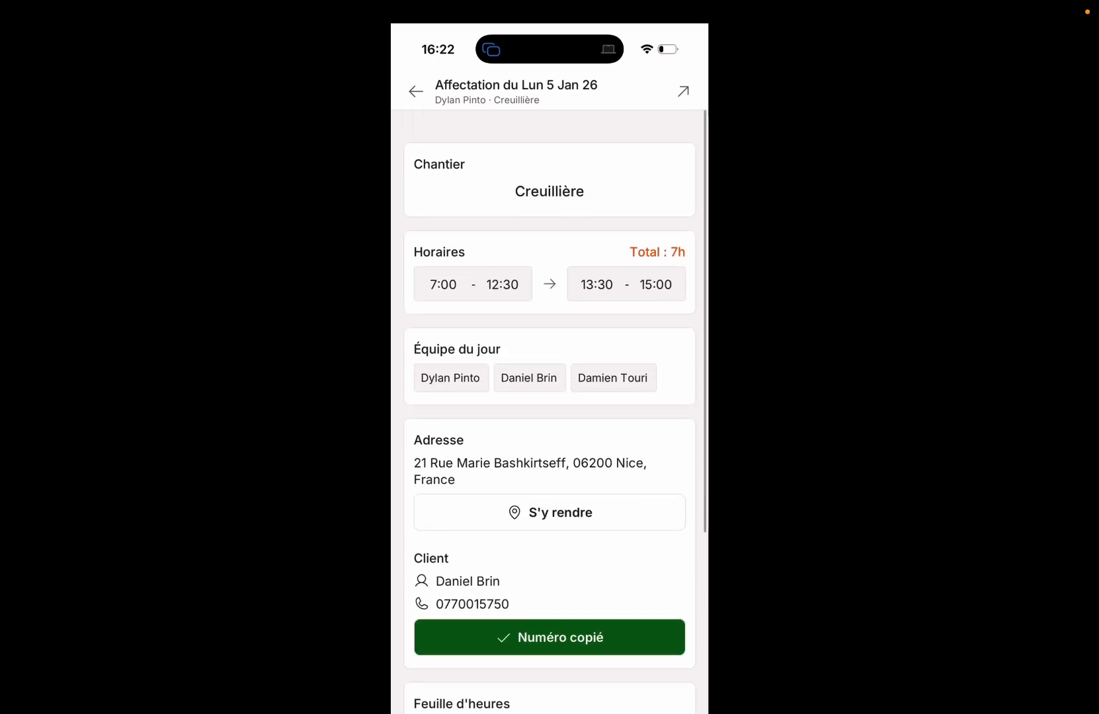
left_click(416, 91)
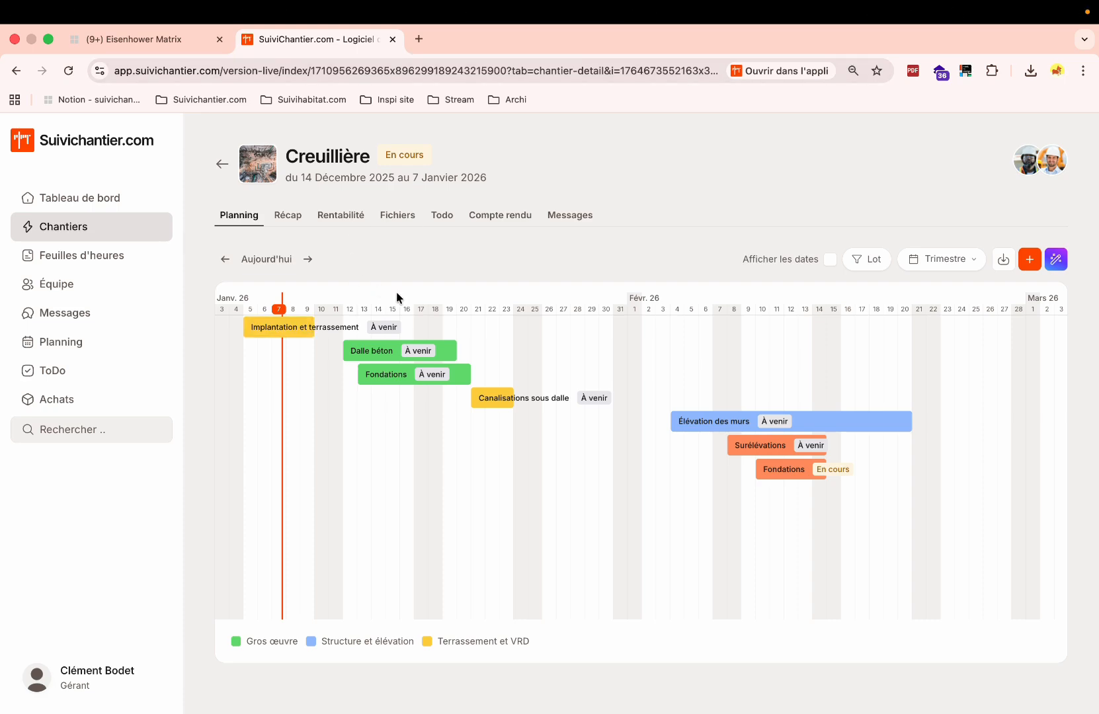
Write a 'Boite à clef' note with the key-box code in Creuillière's Note tab and save.
mouse_move(327, 166)
left_click(451, 159)
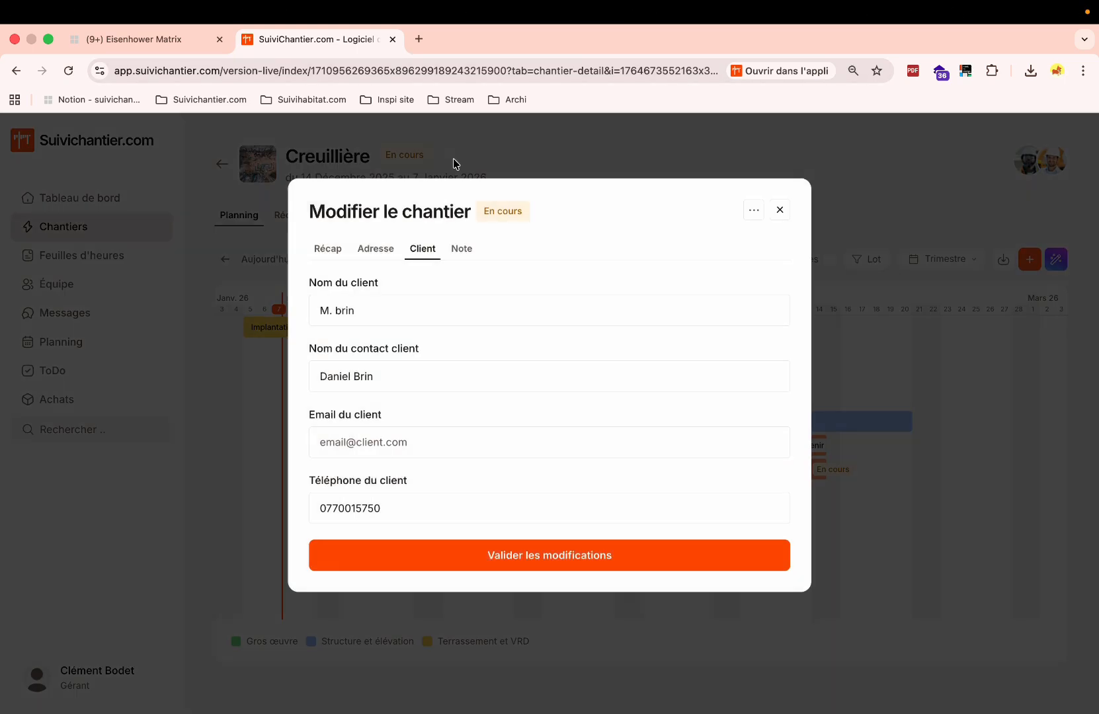
left_click(467, 249)
left_click(396, 319)
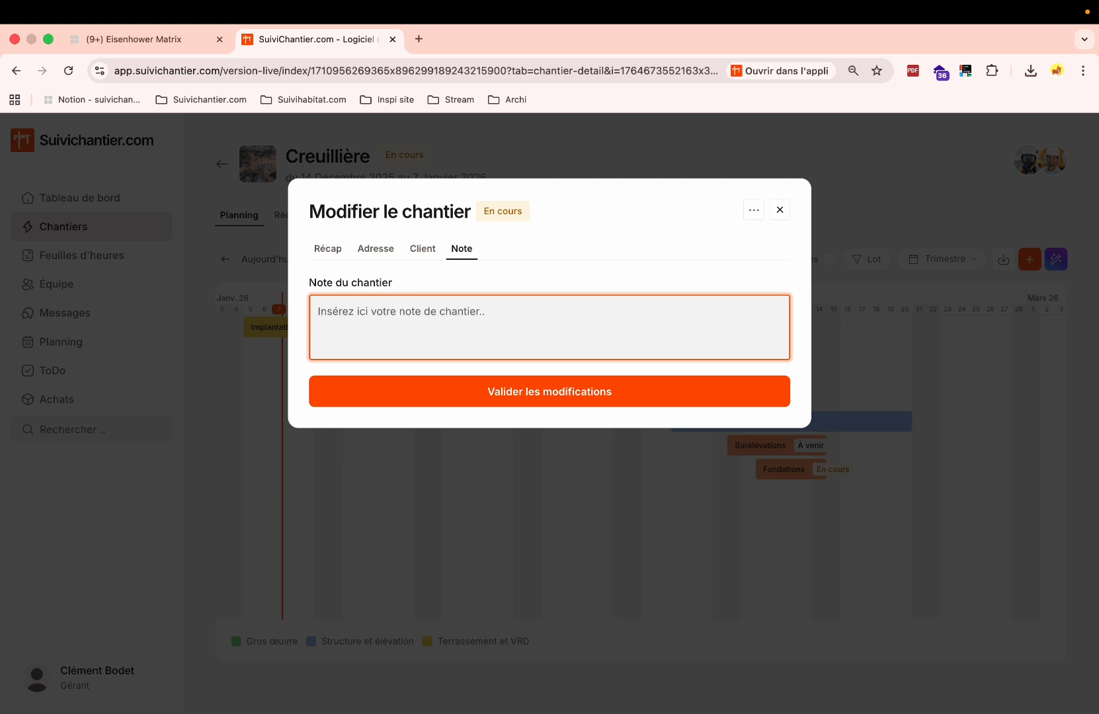
type("Boite à clef :")
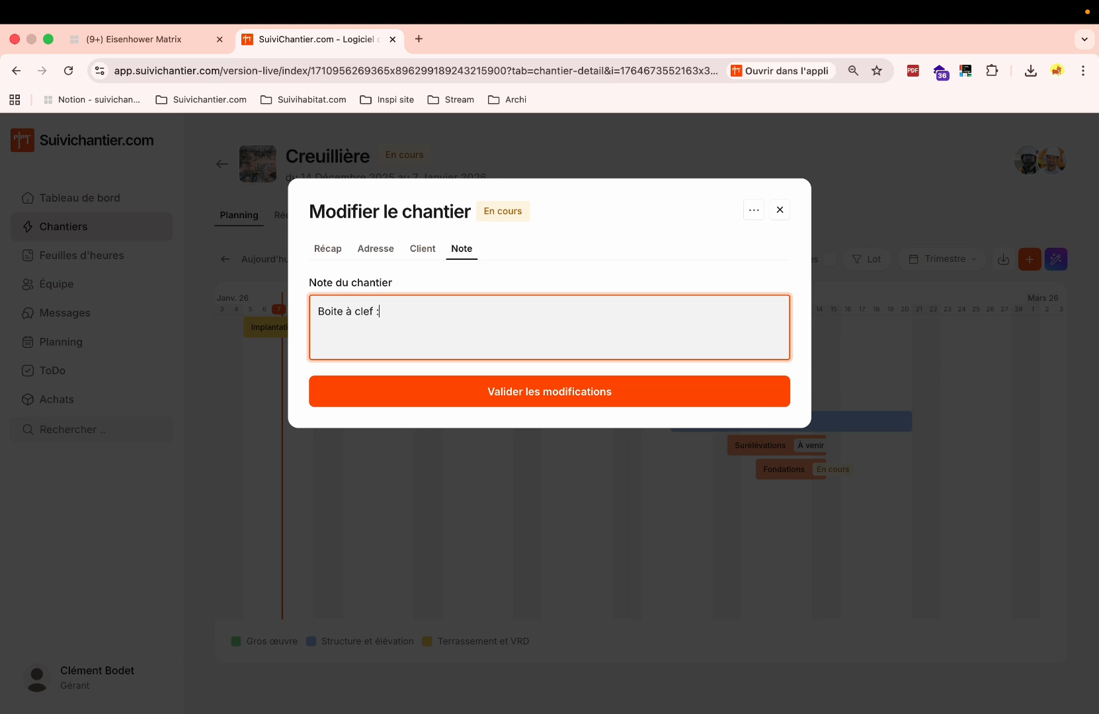
type(" 1234")
left_click(508, 393)
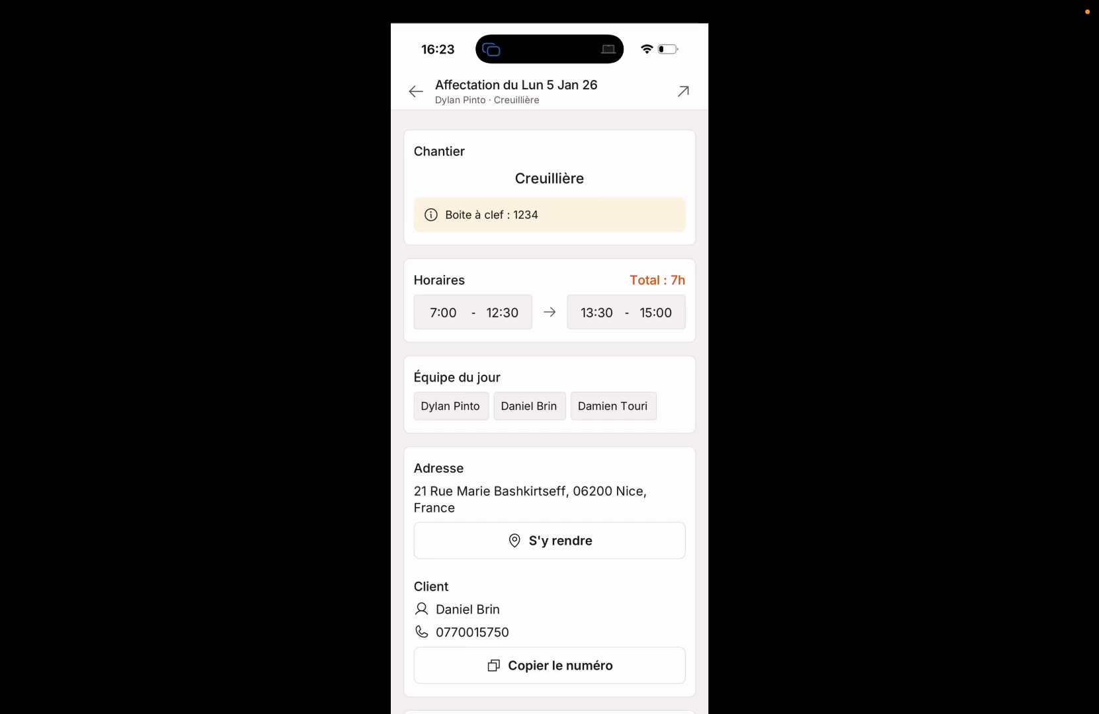
Open the Creuillière site from the Monday assignment, then its Fichiers tab and team chat.
scroll(549, 397, "down", 5)
scroll(550, 397, "up", 5)
left_click(683, 91)
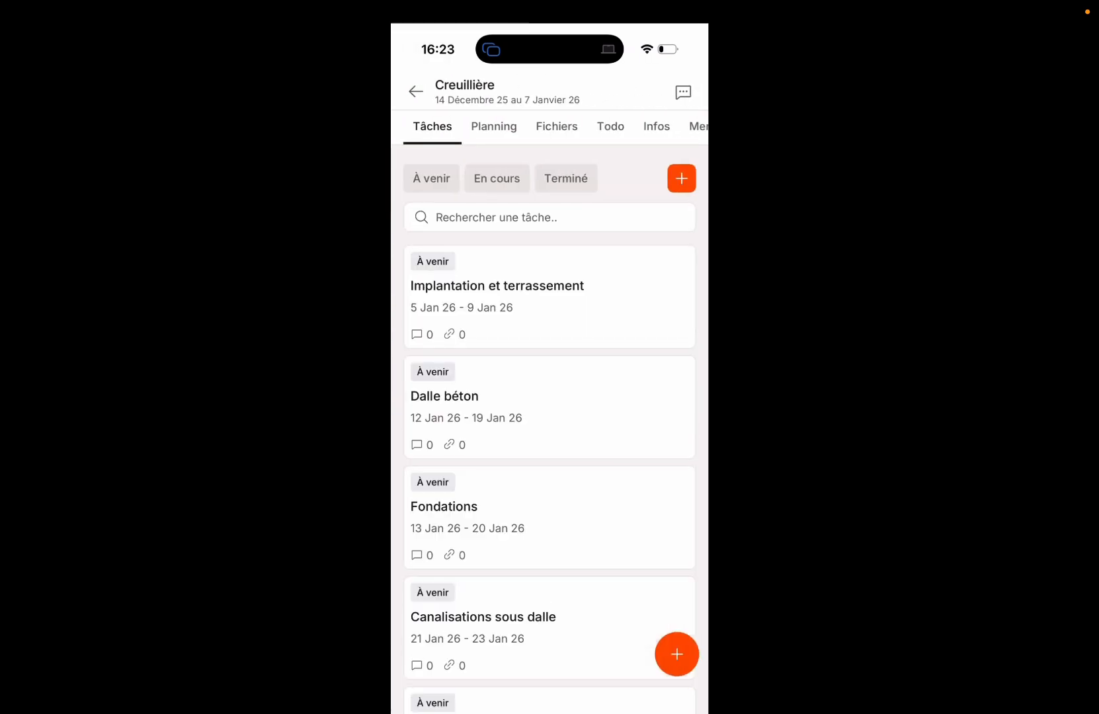
scroll(549, 430, "down", 6)
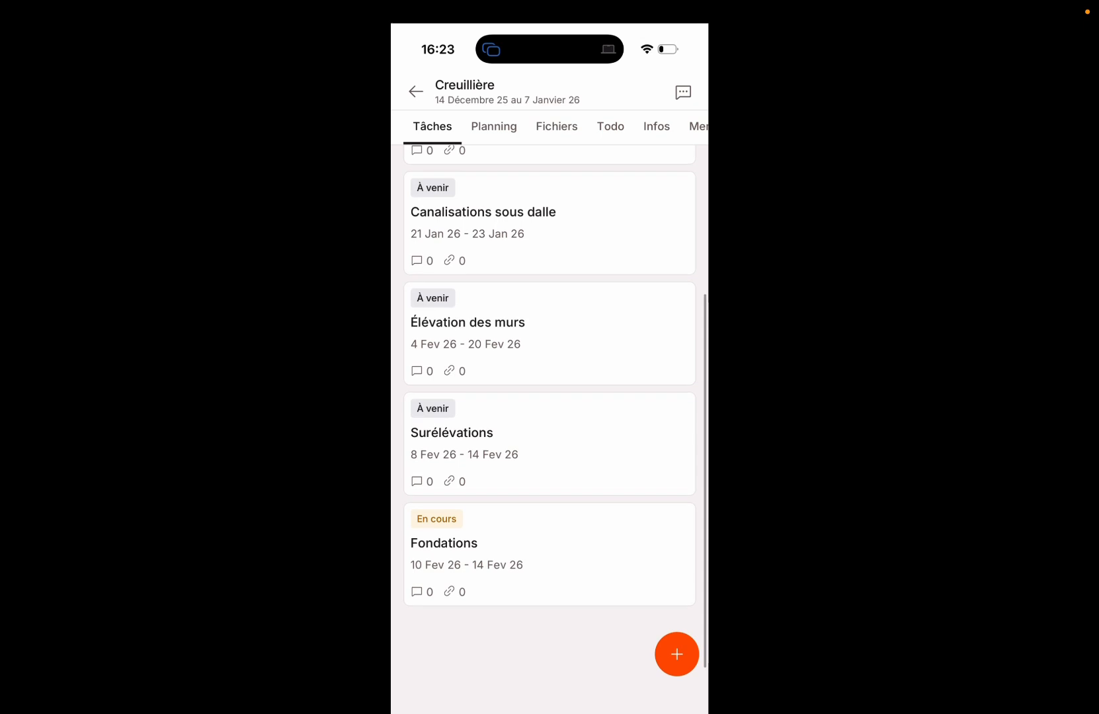
scroll(550, 430, "up", 6)
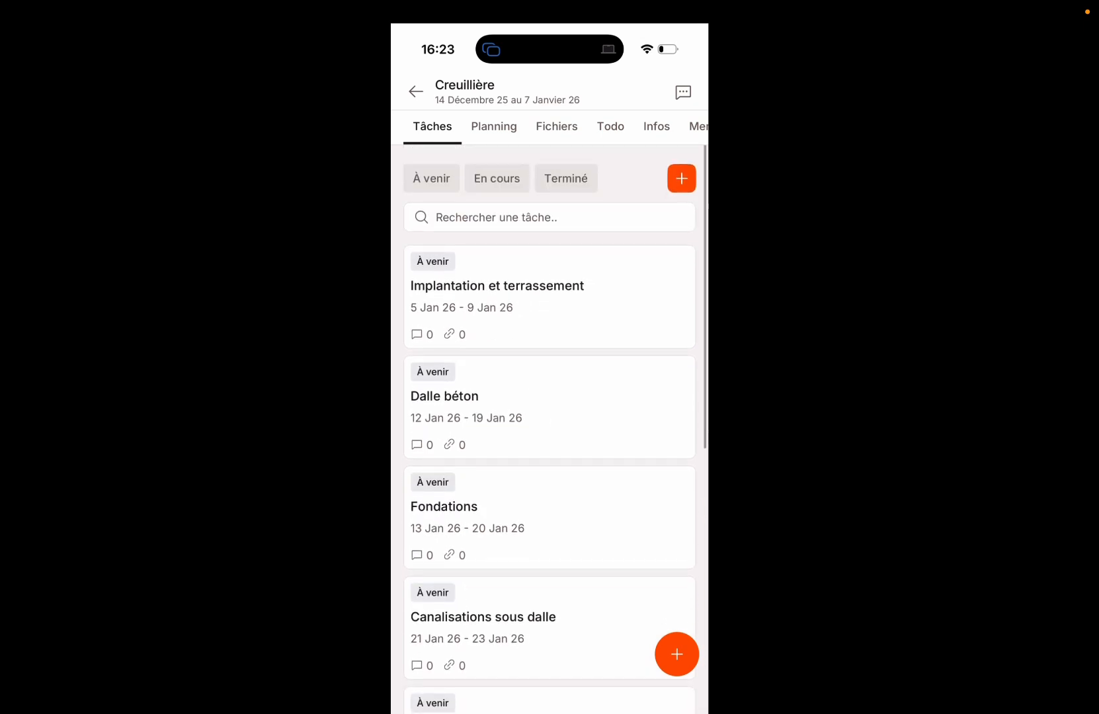
left_click(557, 126)
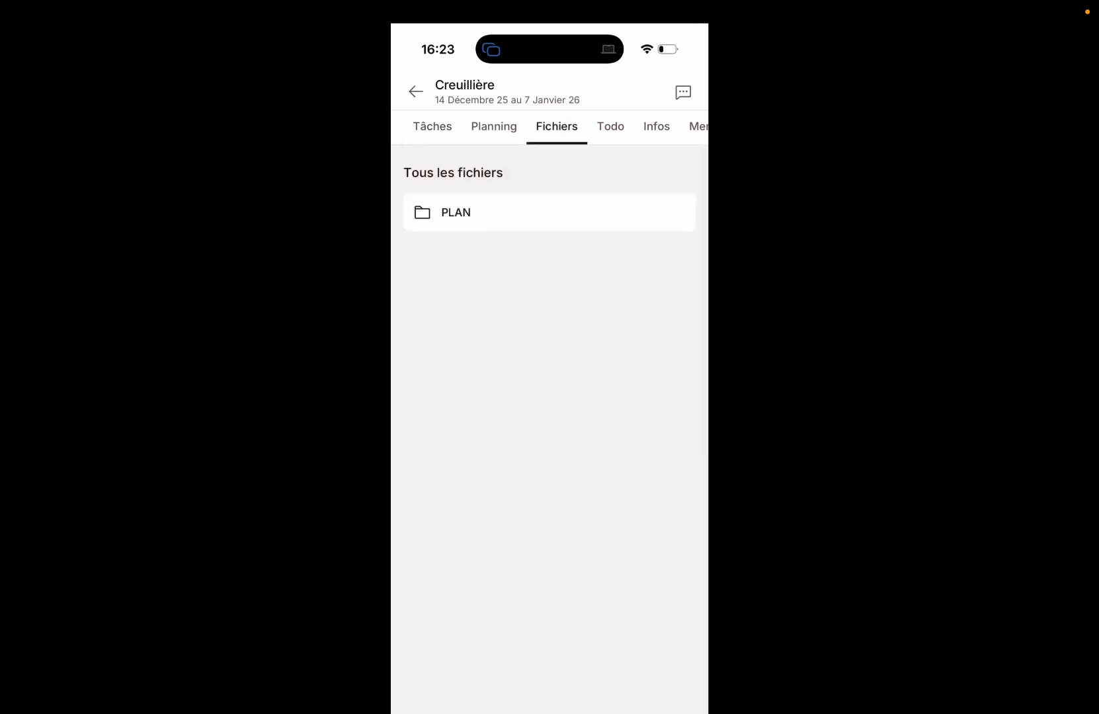
scroll(549, 126, "right", 2)
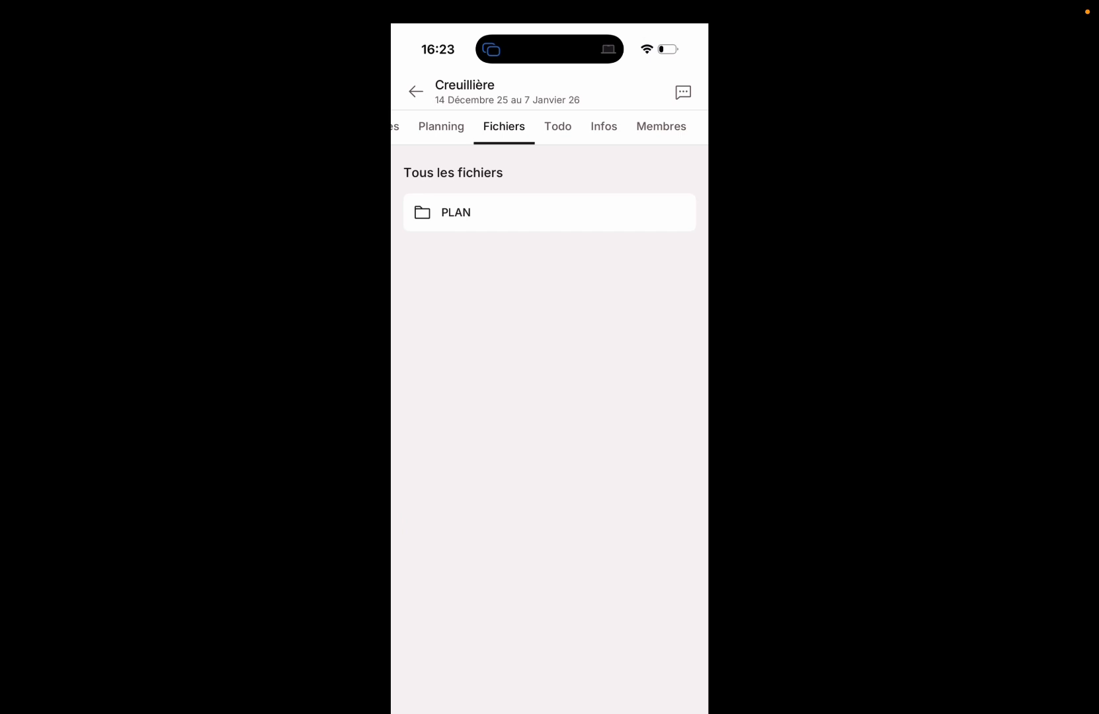
left_click(684, 92)
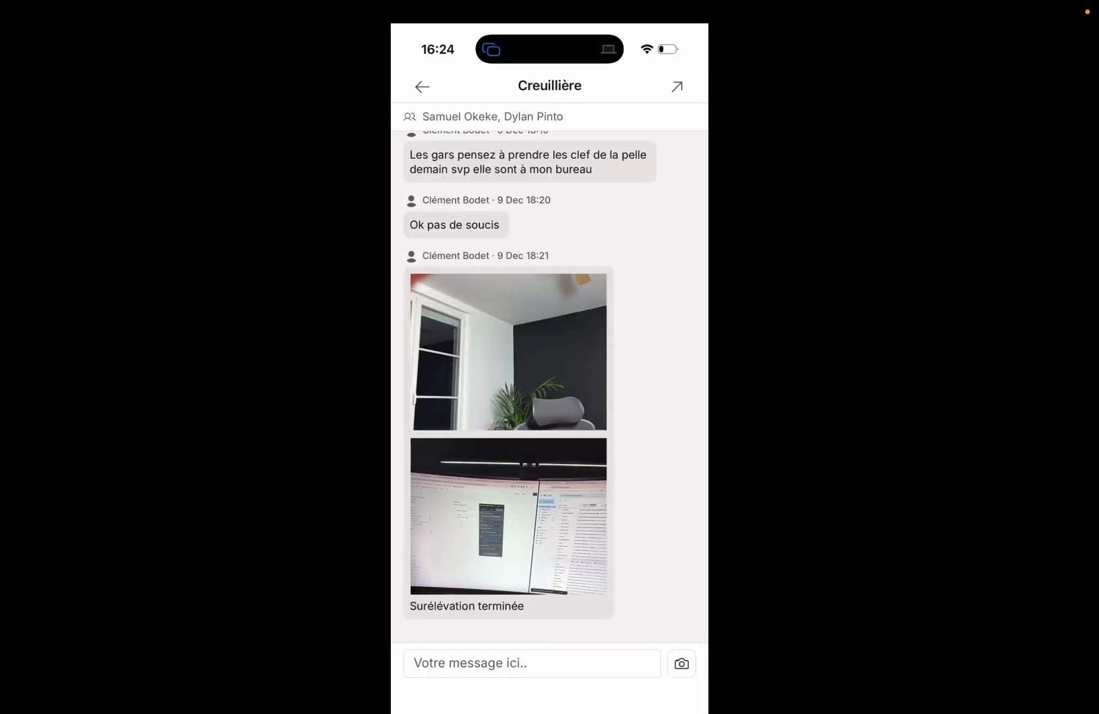
Take a new camera photo of the floor and post it to the Creuillière chat.
left_click(682, 664)
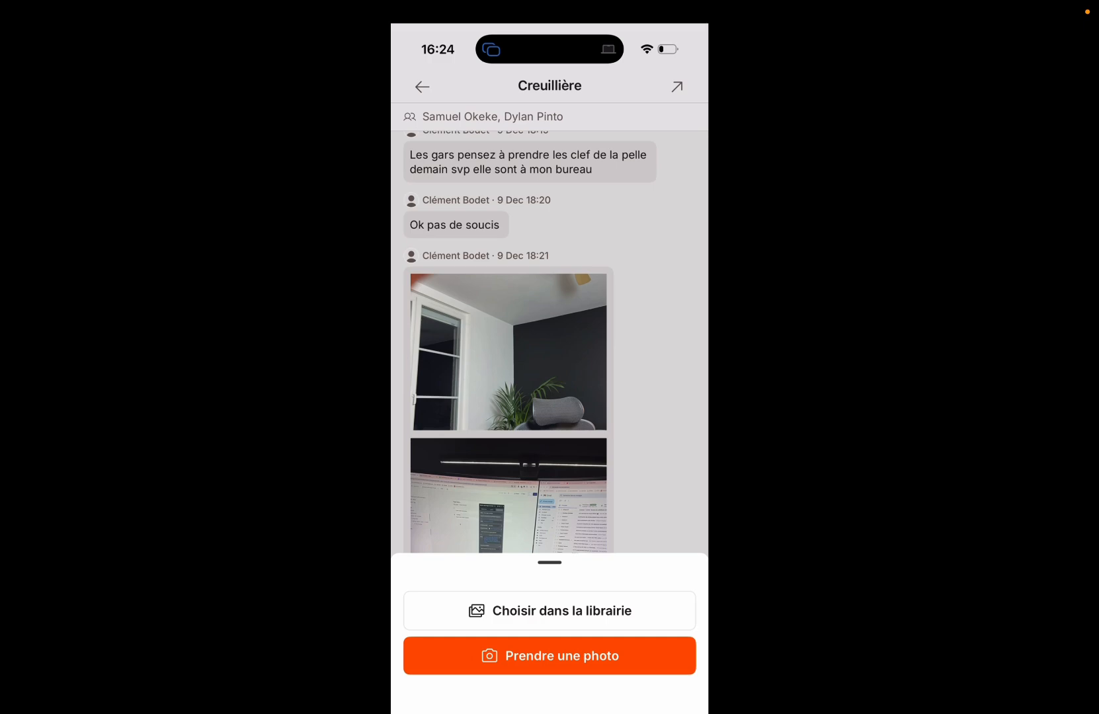
left_click(550, 656)
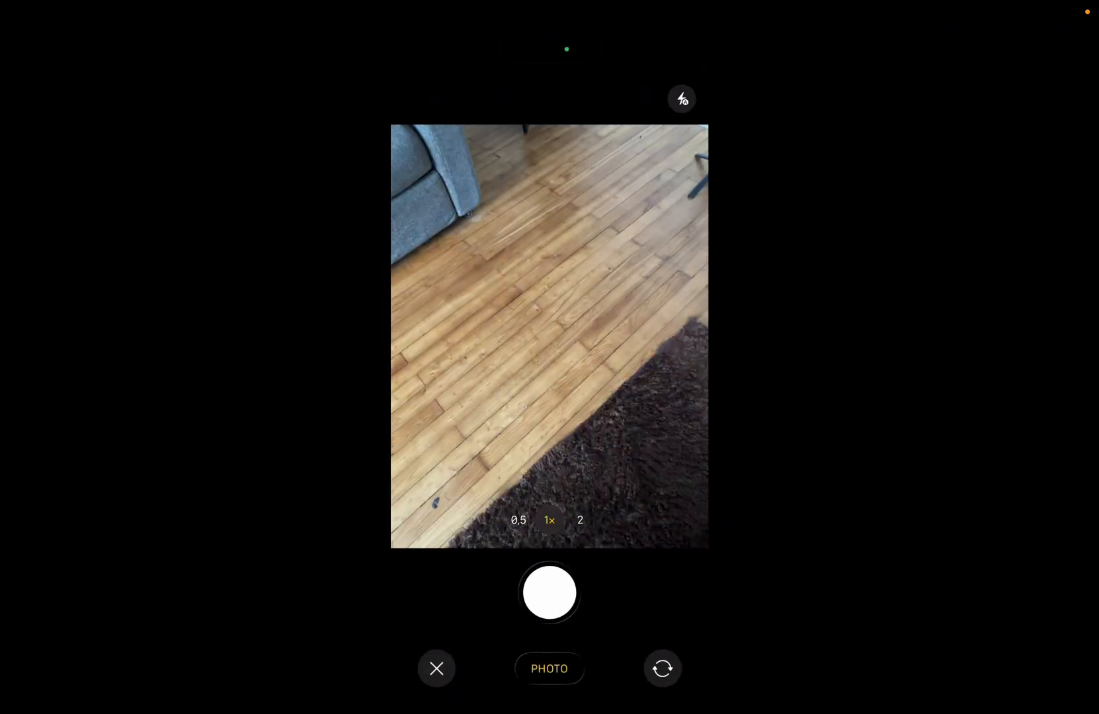
left_click(550, 593)
left_click(665, 659)
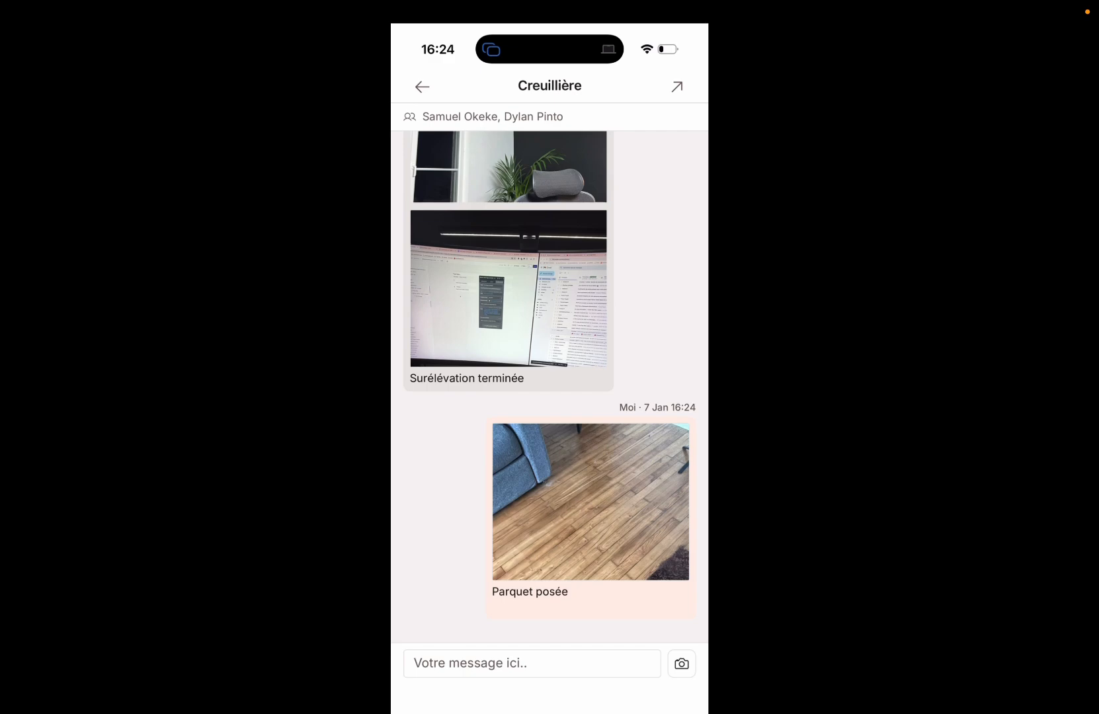
Back out of the chat and assignment details to the day's Planning.
left_click(422, 87)
left_click(415, 91)
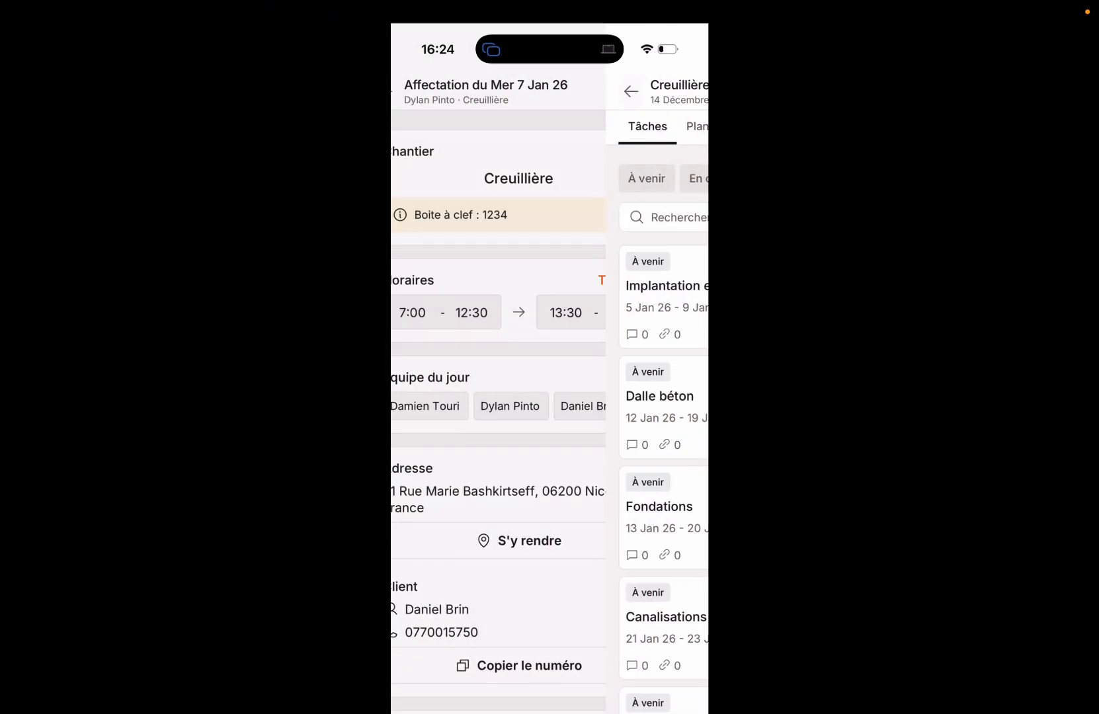
left_click(415, 92)
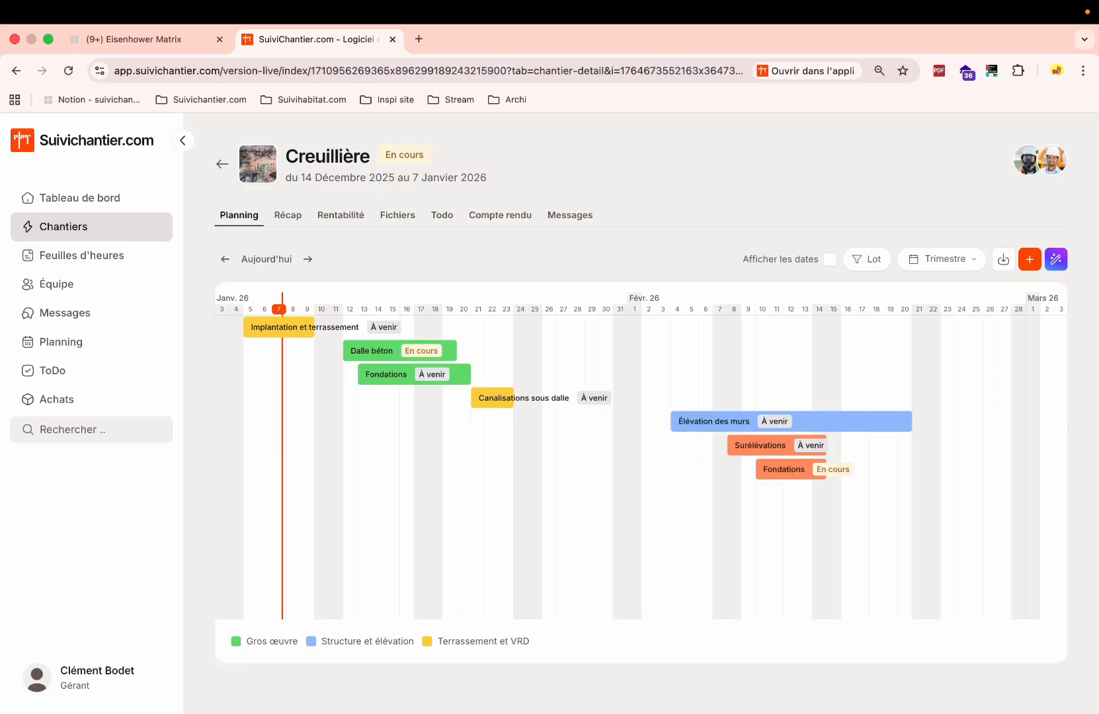
Show the Planning's Équipe tab in Semaine view for week 2, scrolling to the workers' rows.
left_click(91, 341)
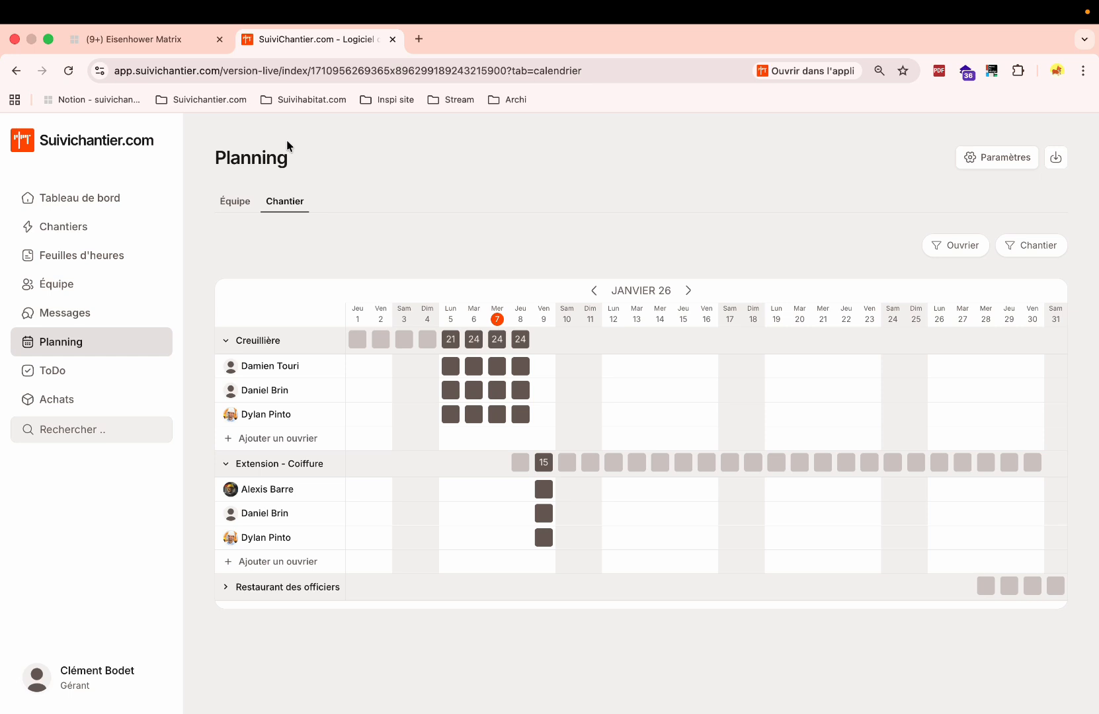
double_click(222, 157)
left_click(233, 209)
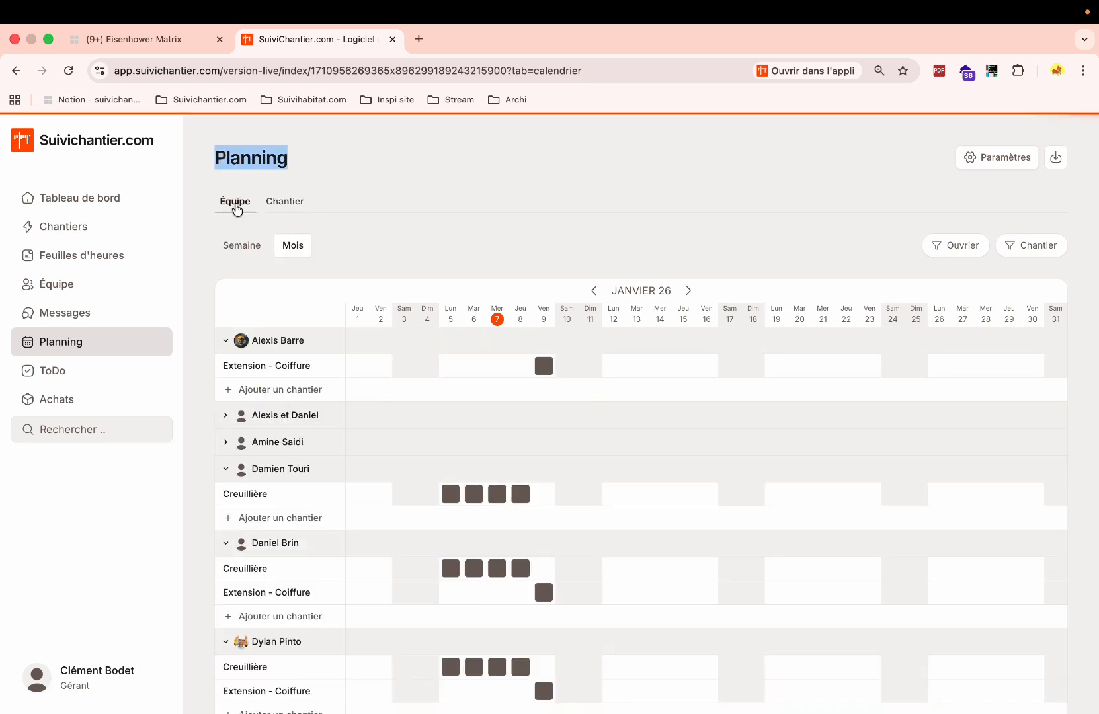
left_click(242, 247)
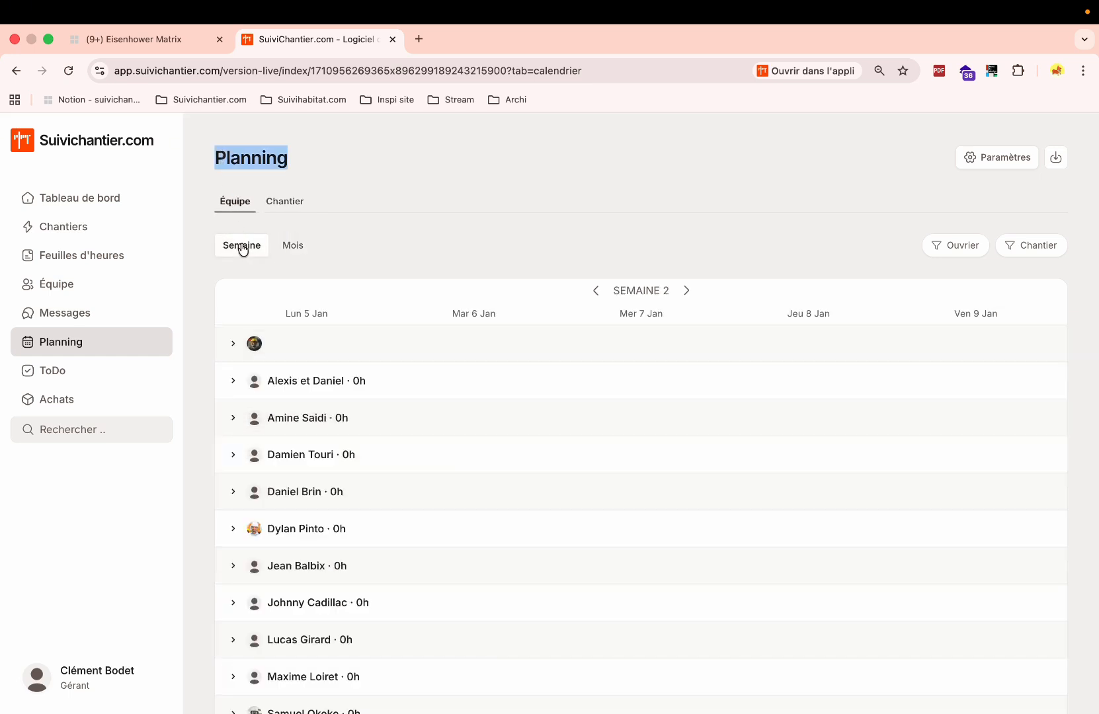
scroll(609, 330, "down", 2)
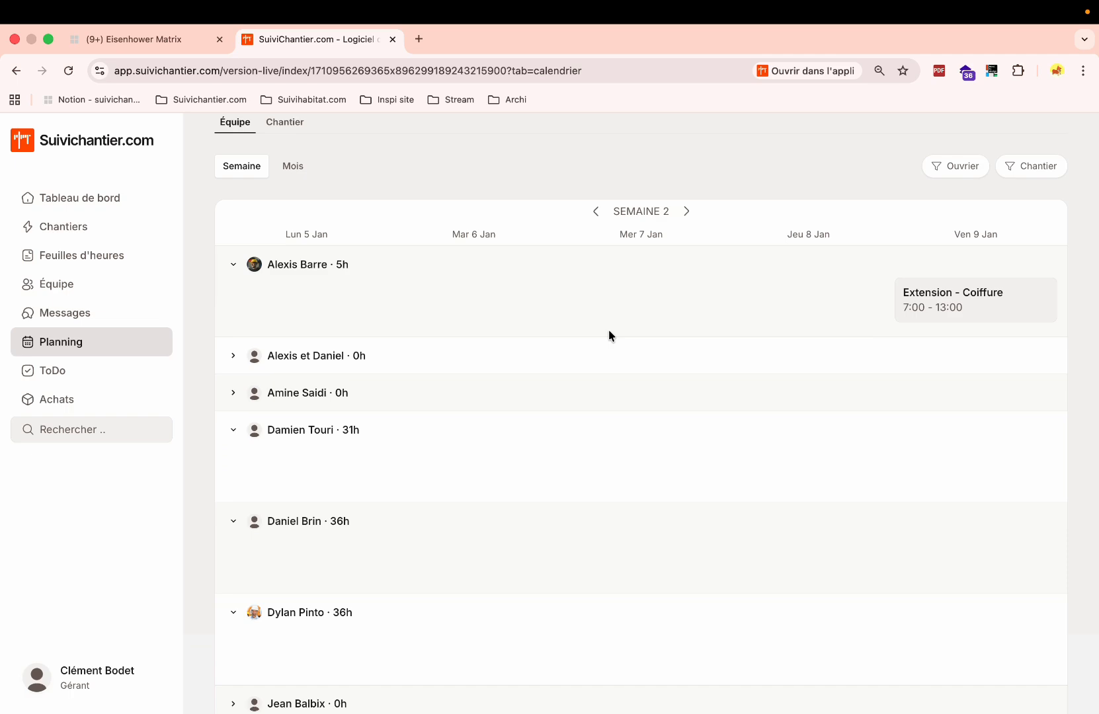
mouse_move(420, 307)
scroll(372, 311, "down", 5)
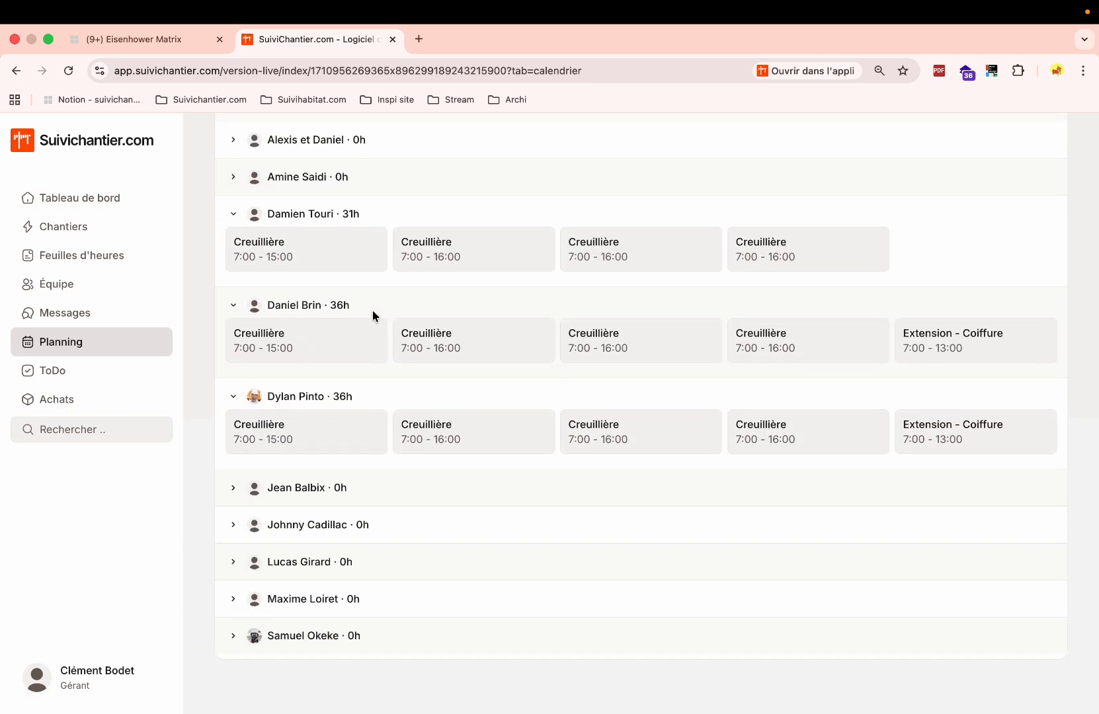
mouse_move(952, 451)
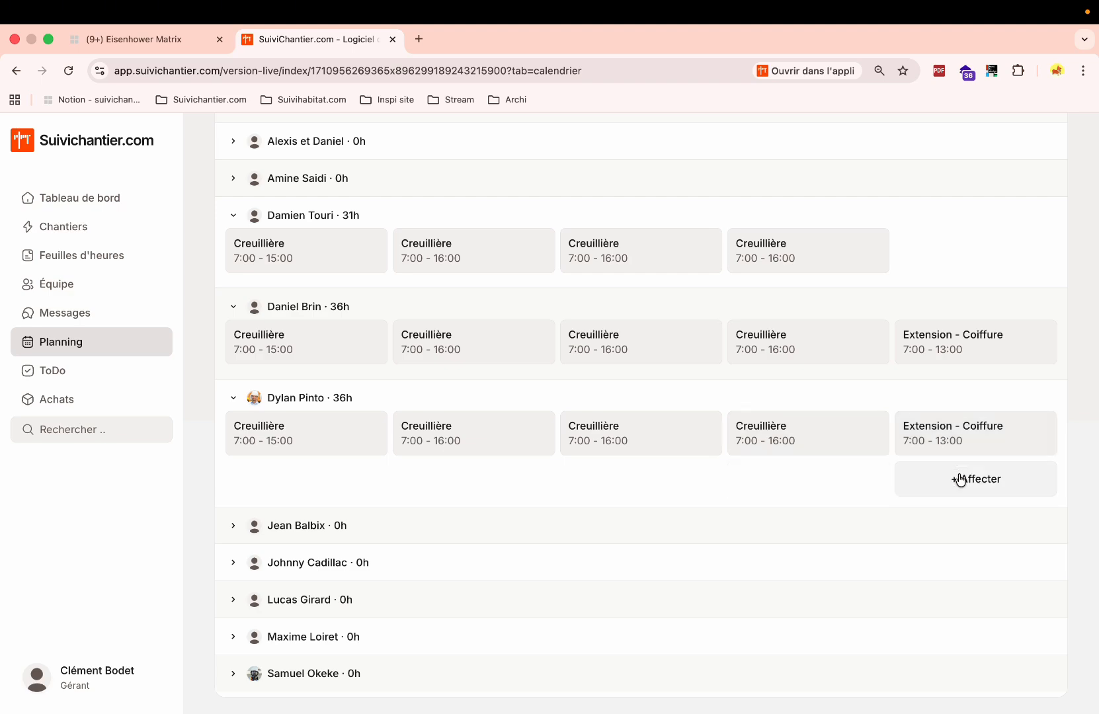
Start a Friday assignment on the BONNARD site from 14:00 to 17:00.
left_click(956, 483)
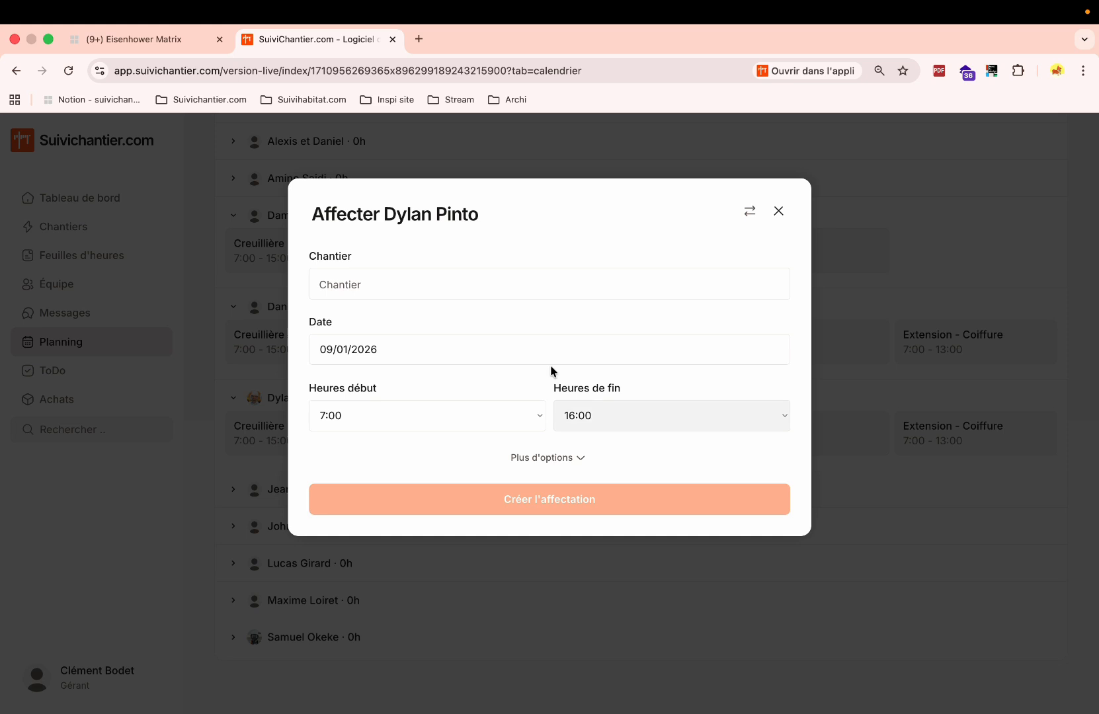
left_click(377, 278)
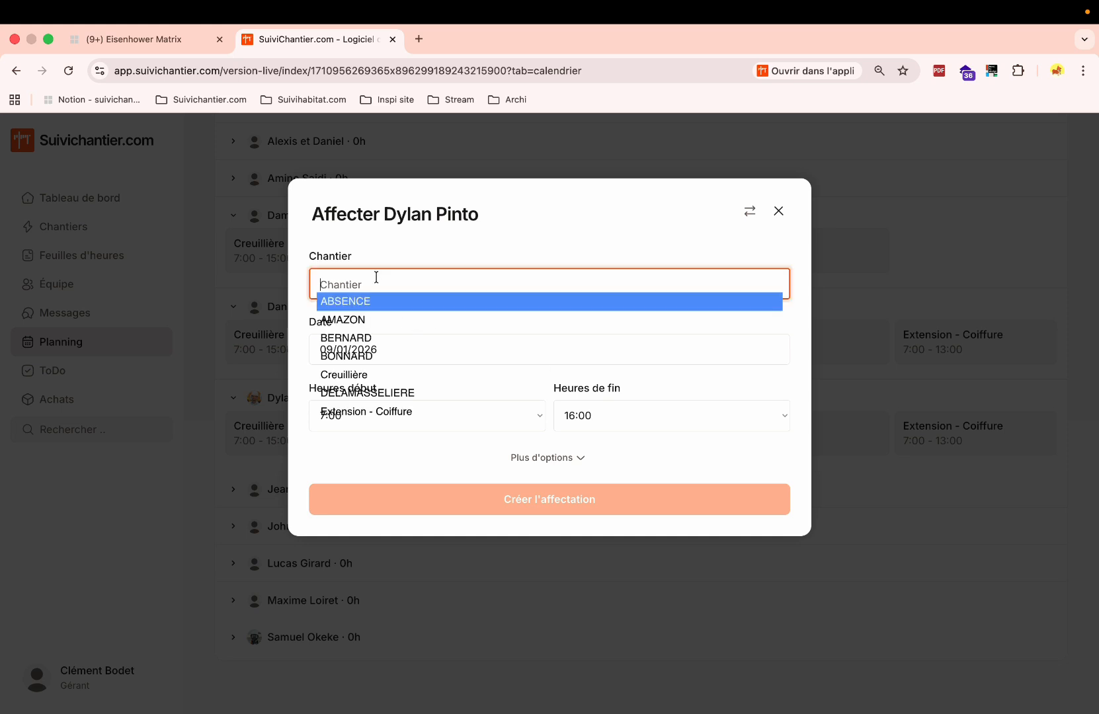
left_click(369, 357)
left_click(380, 416)
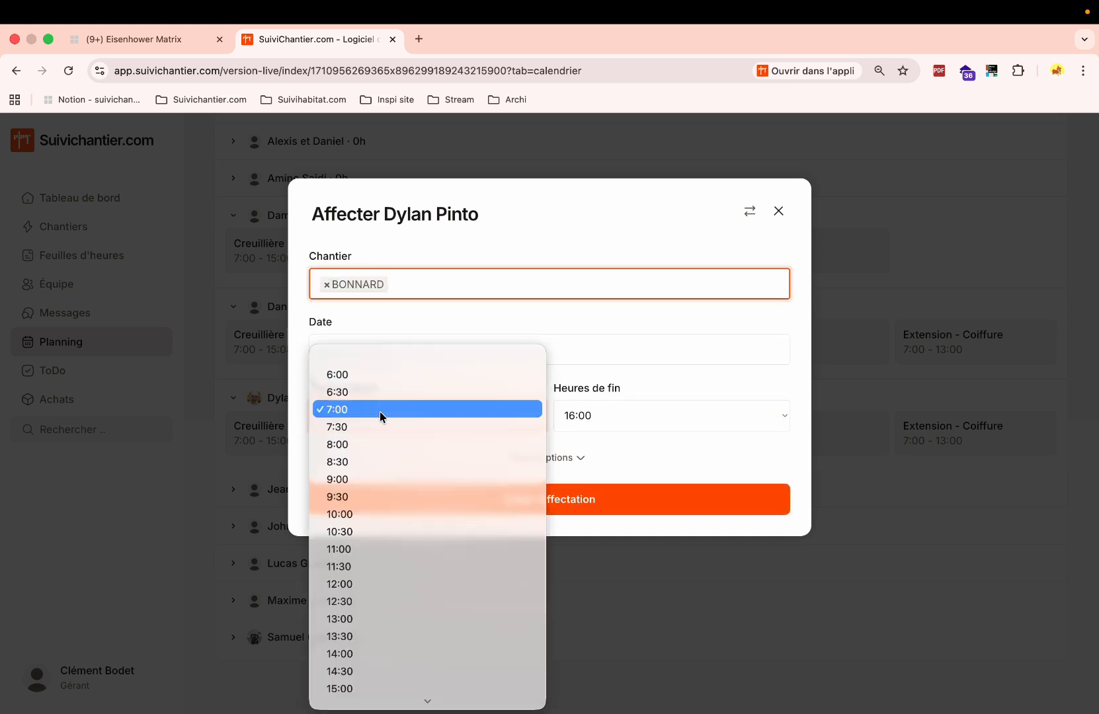
scroll(387, 584, "down", 4)
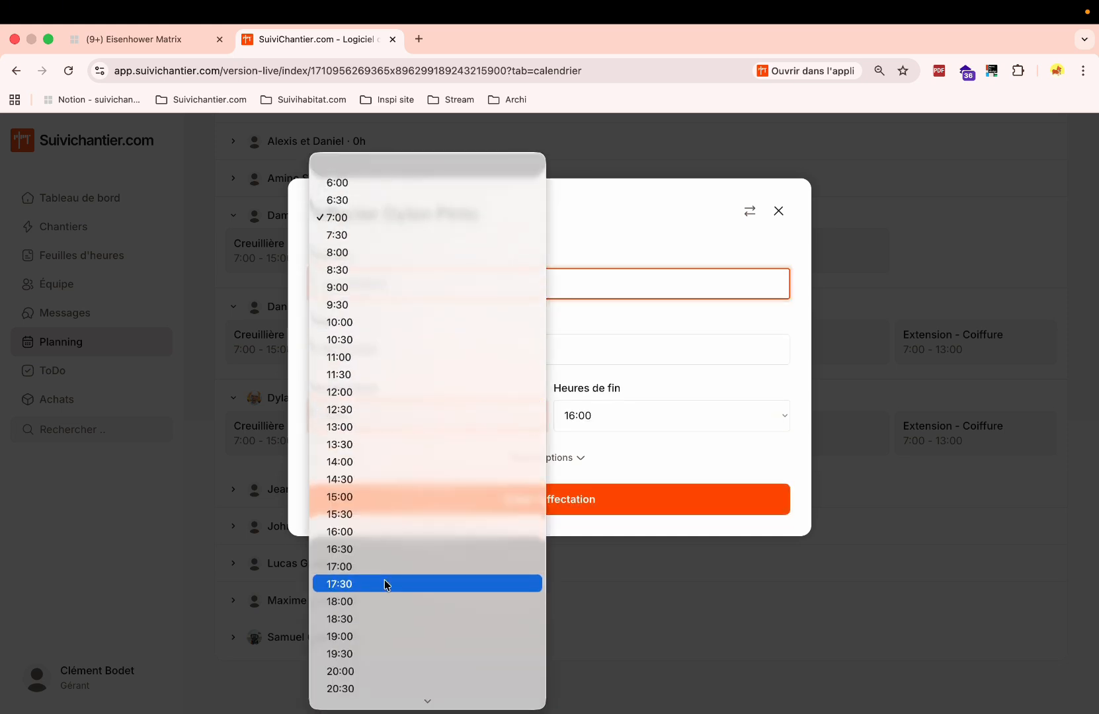
left_click(356, 462)
left_click(617, 413)
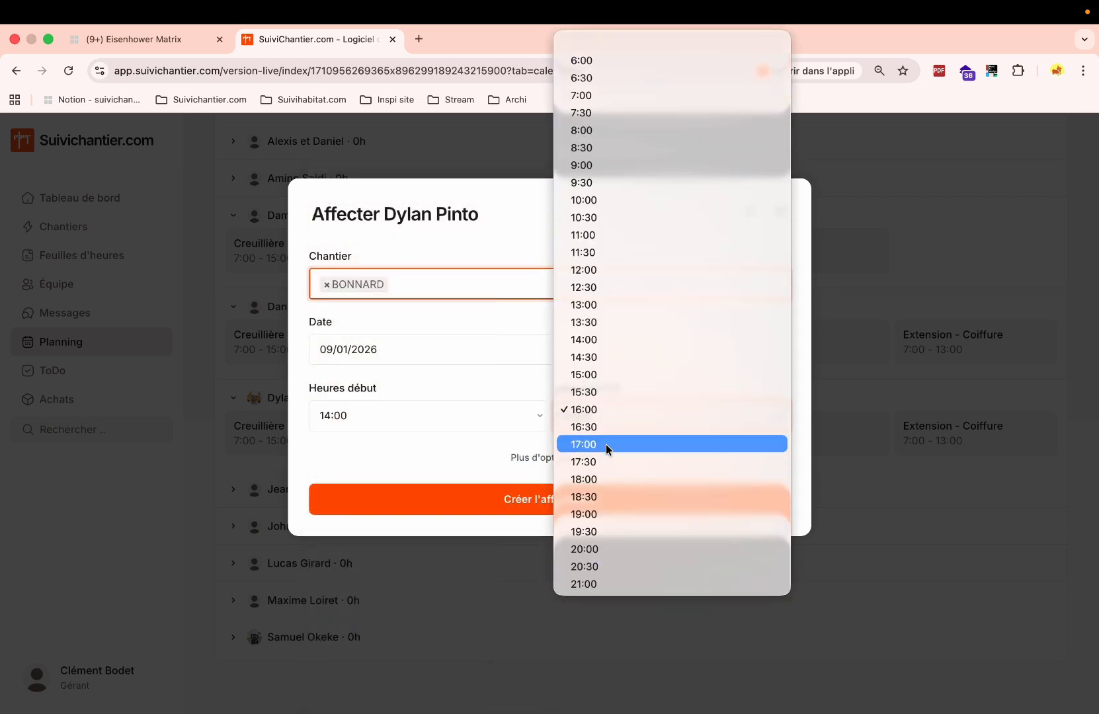
left_click(605, 445)
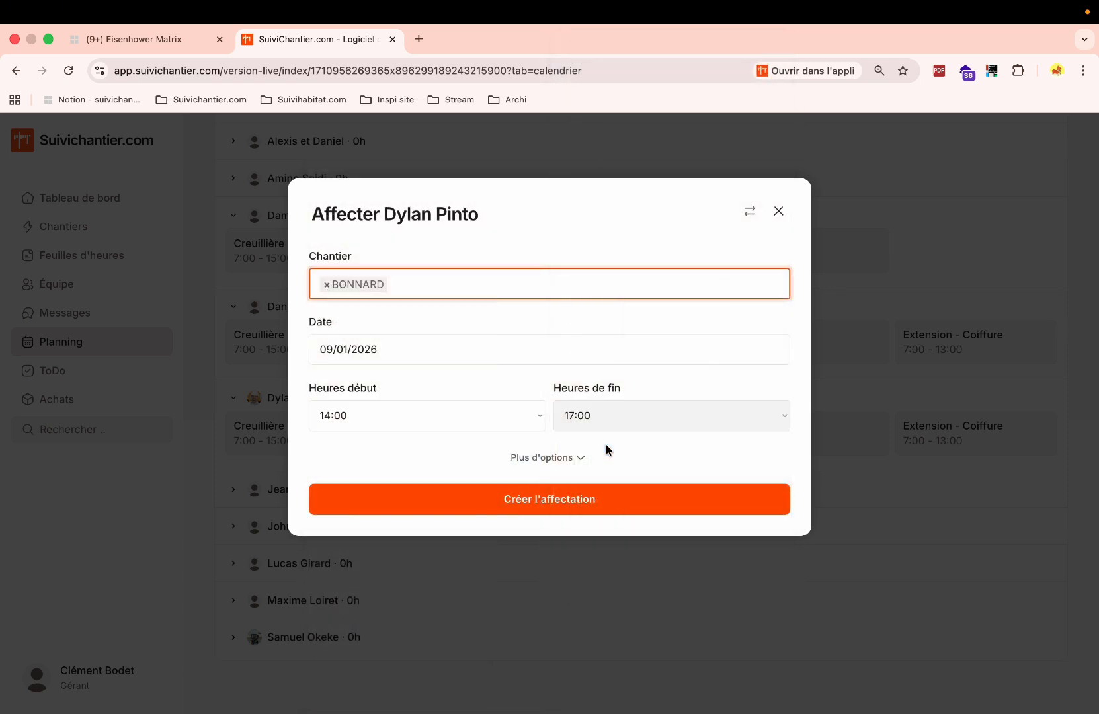
Add the note 'Pense à prendre le camion benne' and create the assignment.
left_click(549, 459)
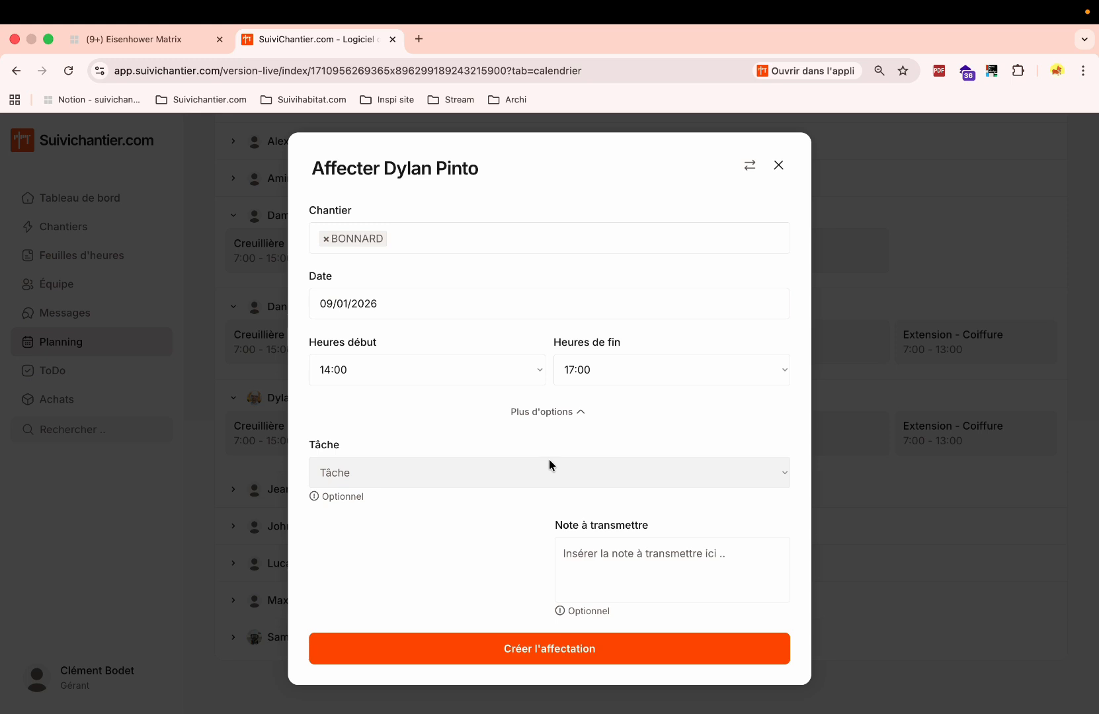
left_click(610, 538)
type("Pense à brendr")
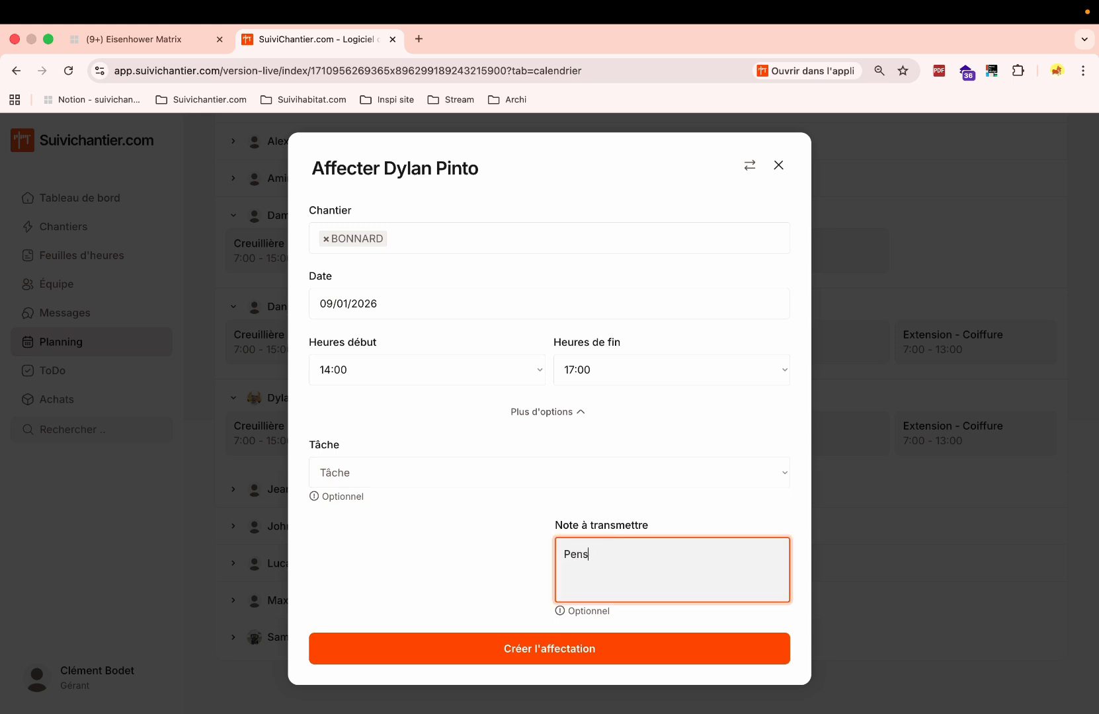
key("BackSpace")
key("BackSpace")
key("BackSpace")
key("BackSpace")
key("BackSpace")
key("BackSpace")
type("prendre le camion benne")
left_click(555, 652)
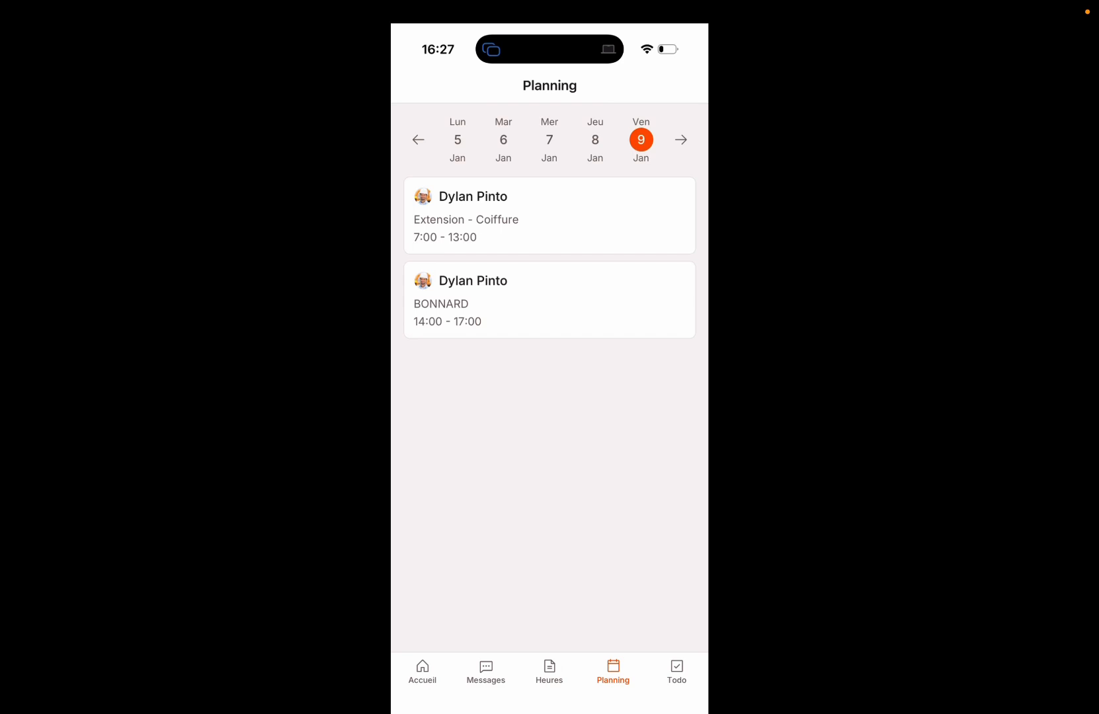
Open the BONNARD 14:00–17:00 card and review its hours and dump-truck note.
left_click(550, 300)
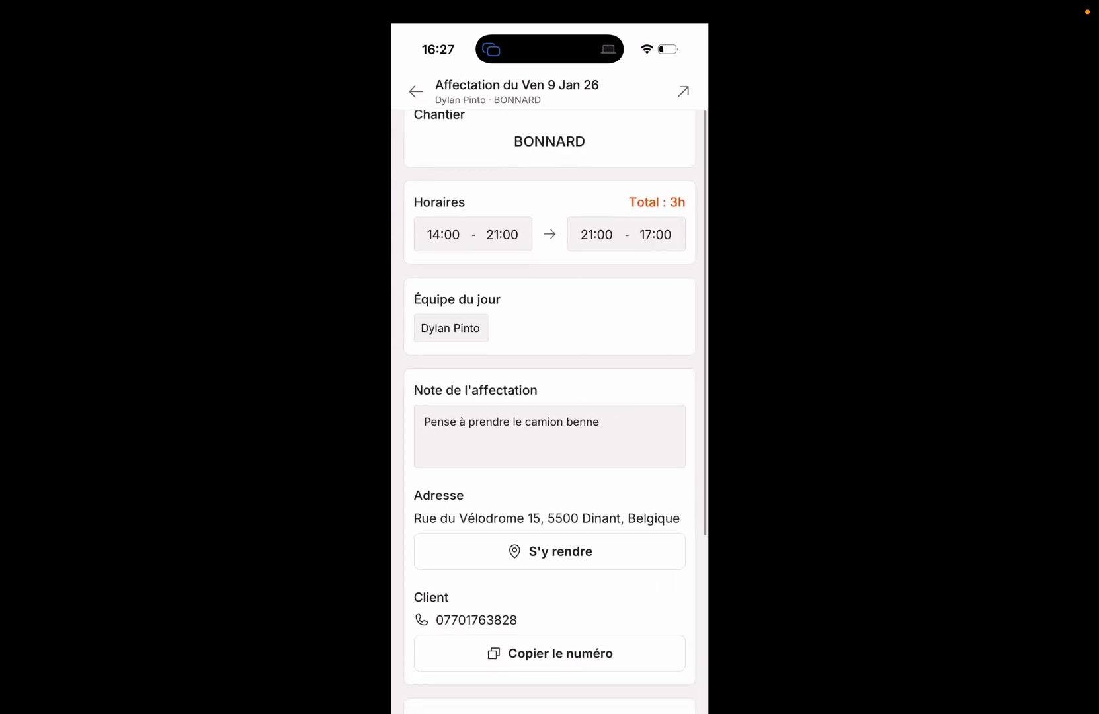
scroll(550, 411, "down", 1)
scroll(550, 410, "up", 2)
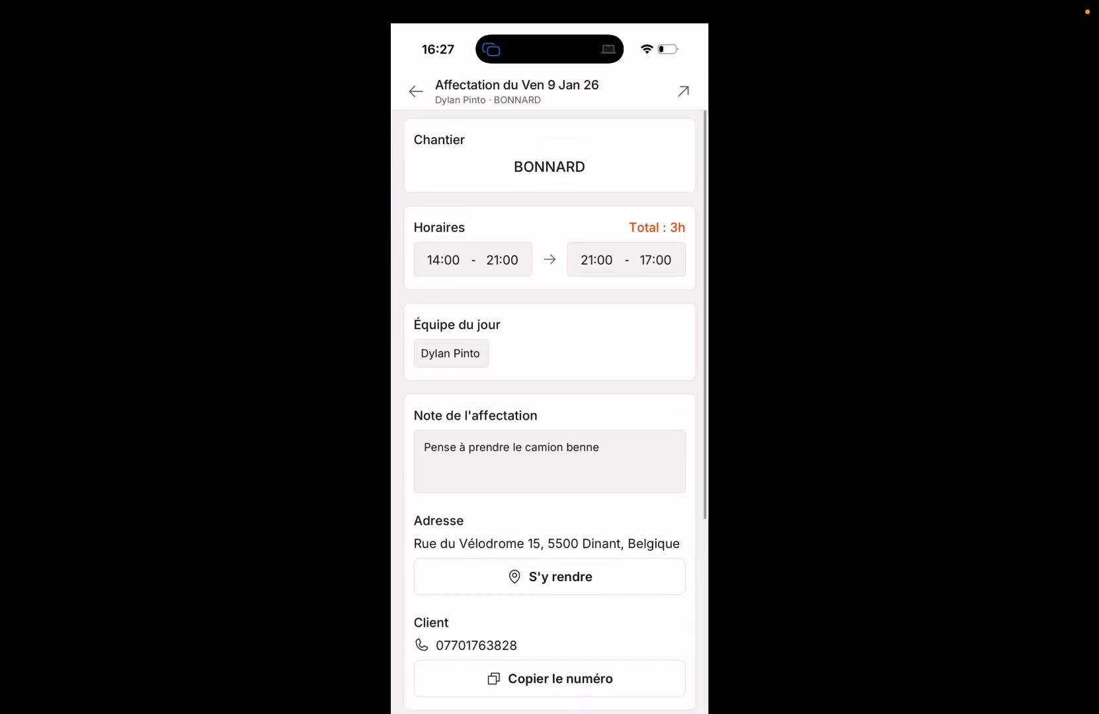
scroll(550, 411, "down", 3)
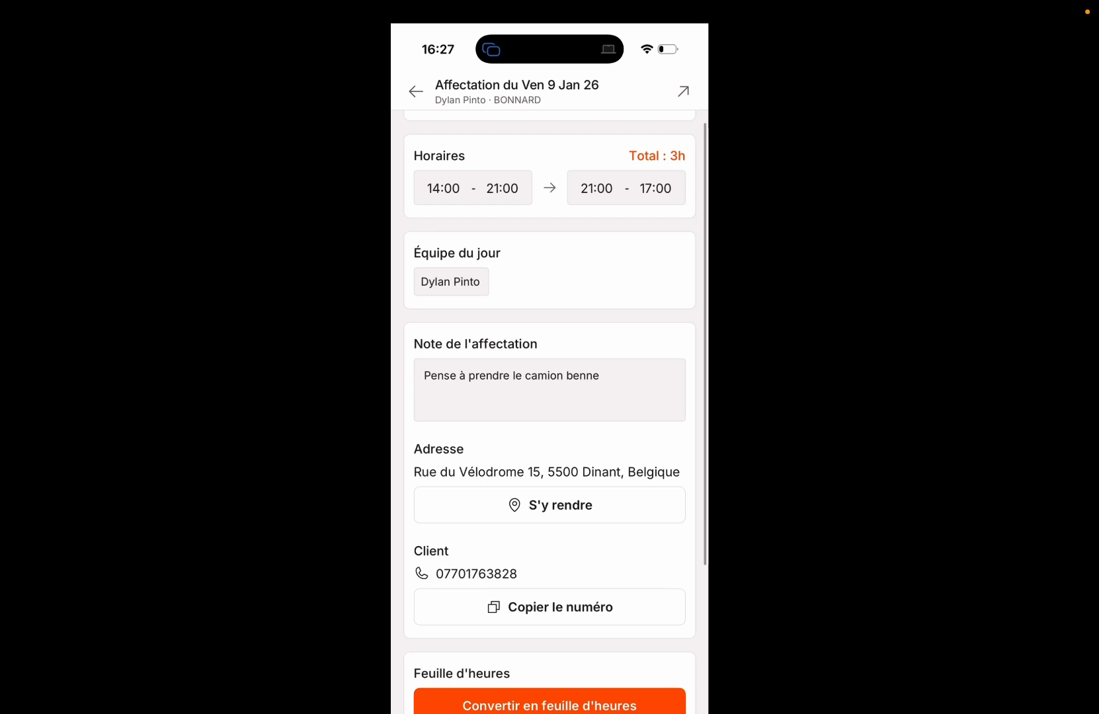
scroll(550, 410, "down", 4)
scroll(550, 410, "up", 8)
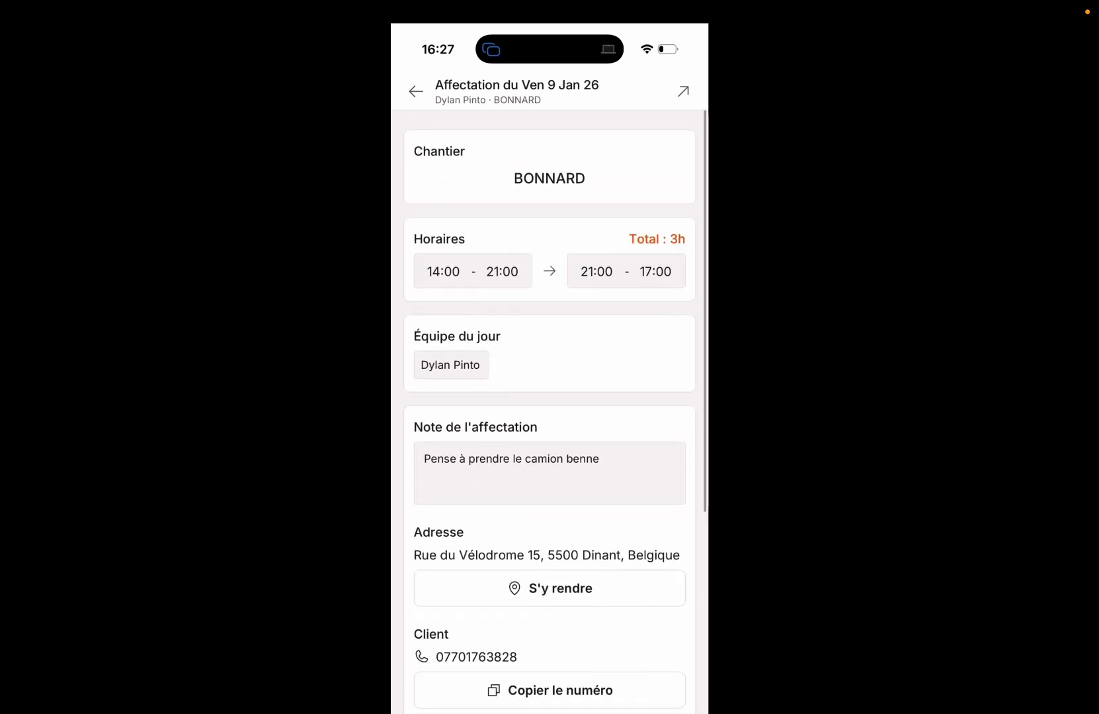